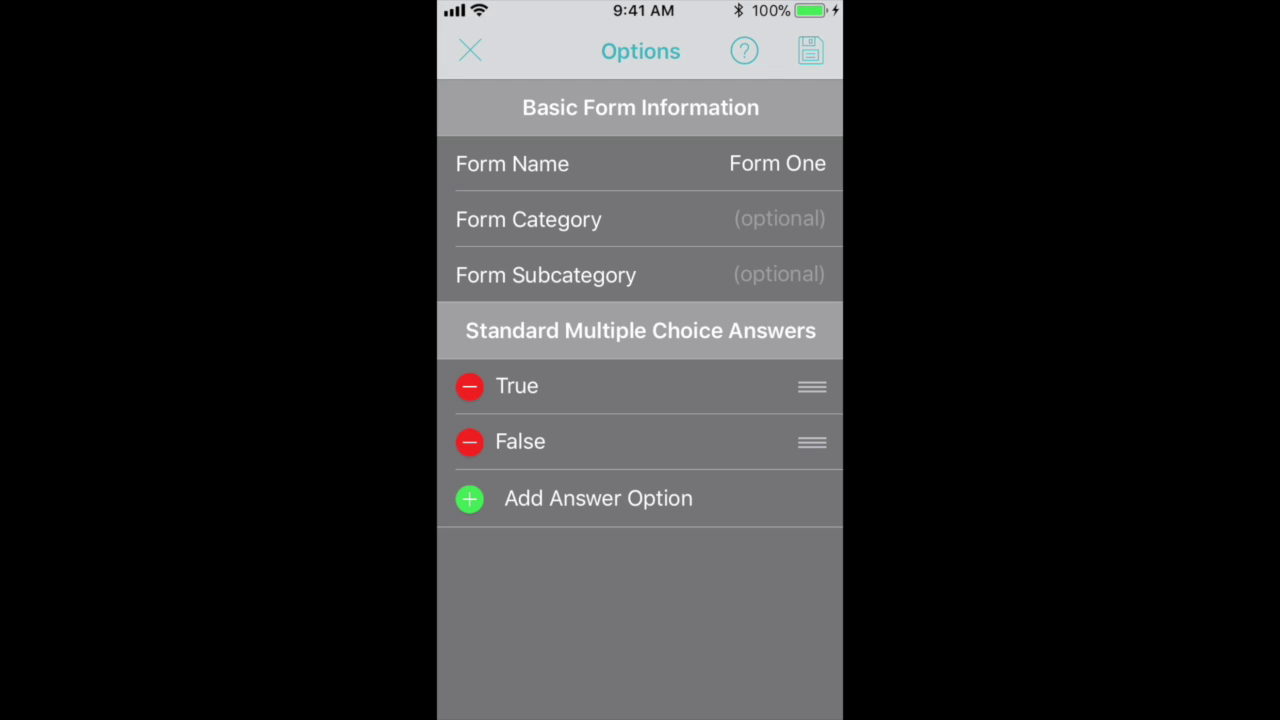
Scroll down through Form One's list of eight questions.
{"action": "scroll", "coordinate": [640, 420], "scroll_direction": "down", "scroll_amount": 2}
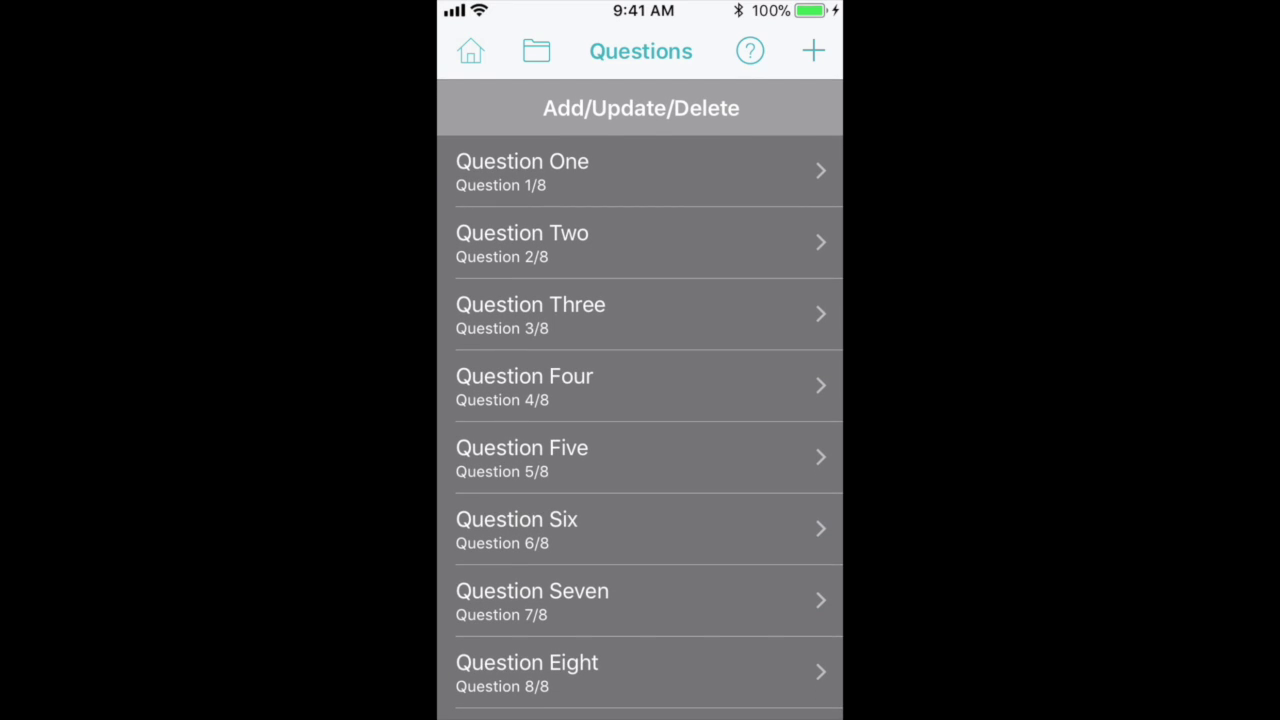
Add 'Question Nine' to Form One with text, picture and multiple-choice answers enabled.
{"action": "left_click", "coordinate": [813, 51]}
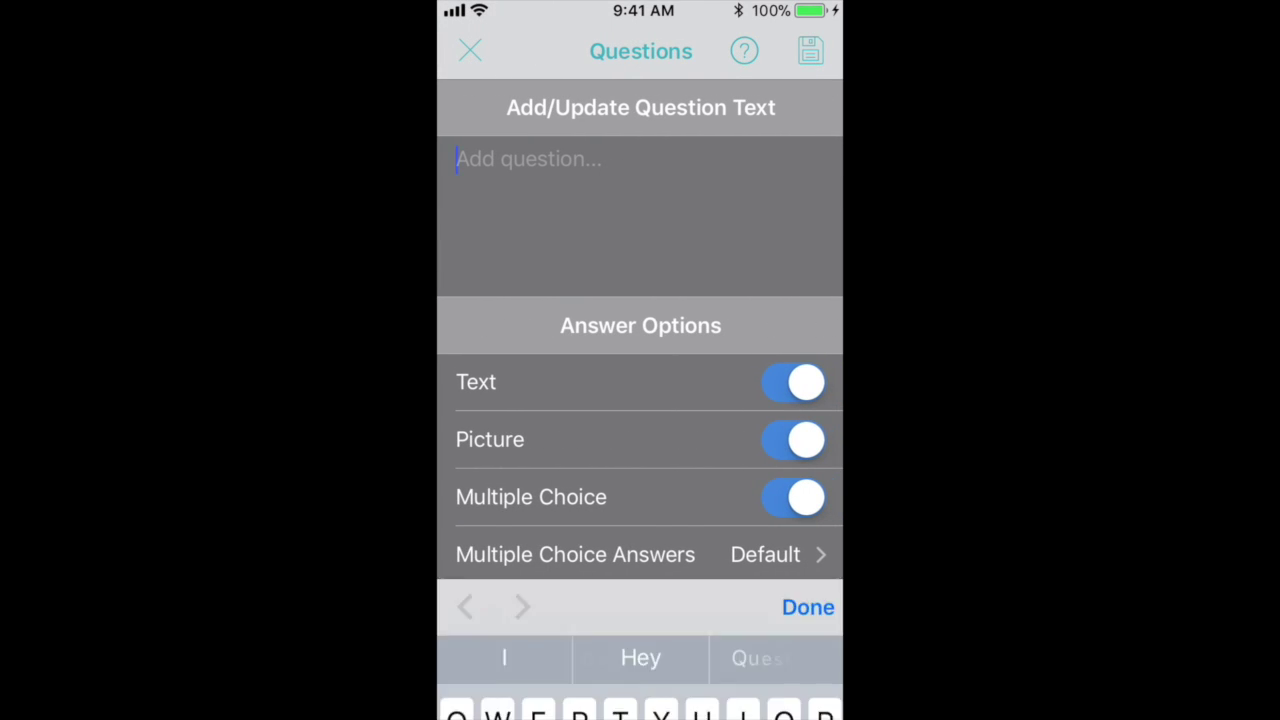
{"action": "type", "text": "Question "}
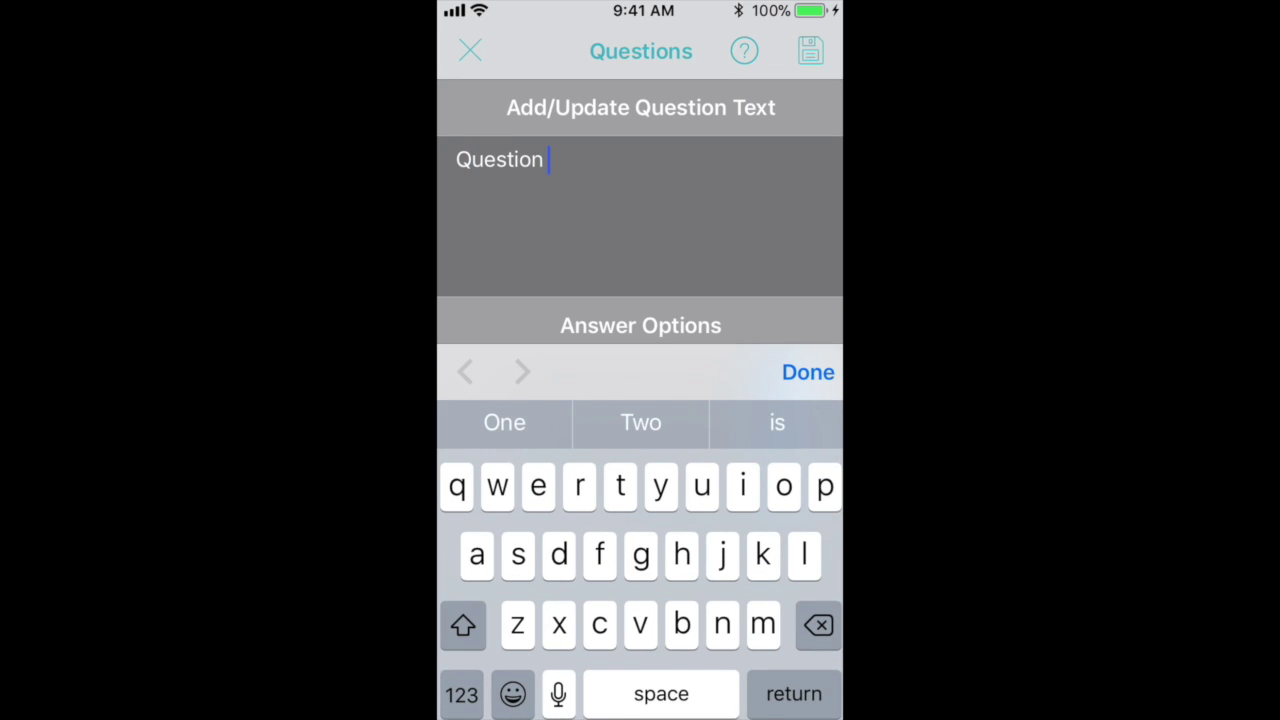
{"action": "type", "text": "Nine"}
{"action": "left_click", "coordinate": [808, 372]}
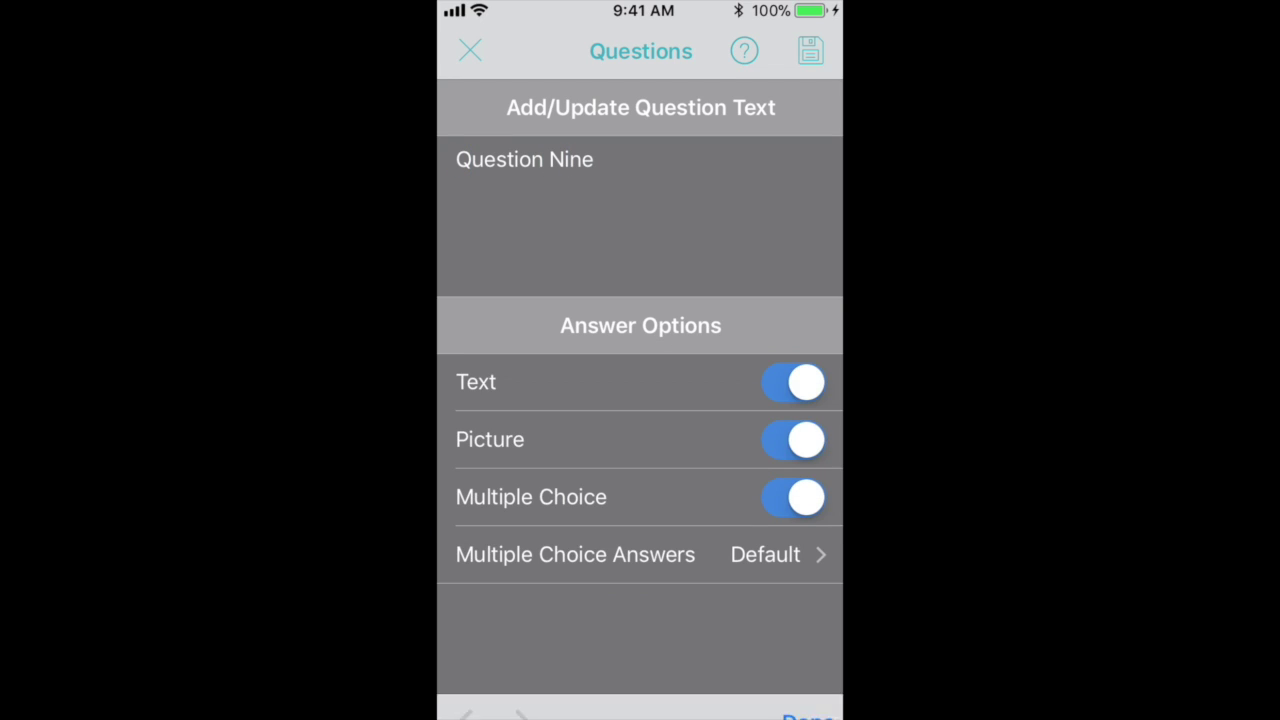
{"action": "left_click", "coordinate": [793, 382]}
{"action": "left_click", "coordinate": [793, 439]}
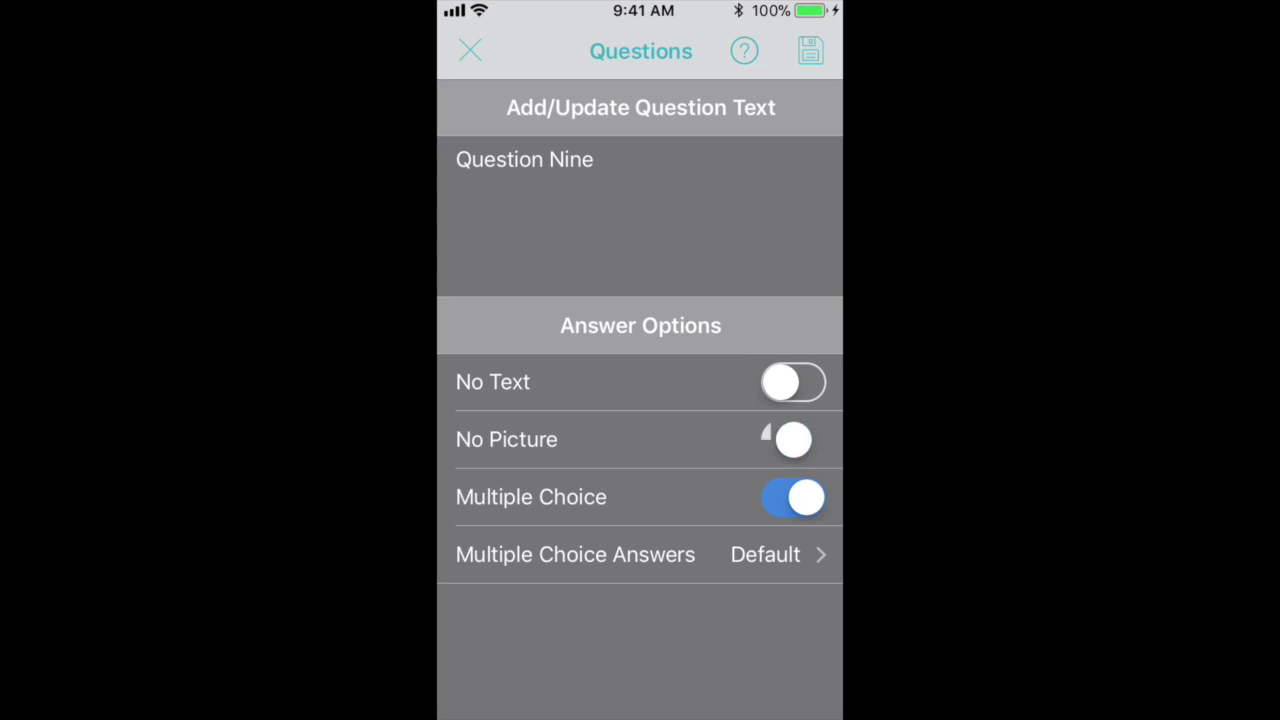
{"action": "left_click", "coordinate": [793, 497]}
{"action": "left_click", "coordinate": [793, 439]}
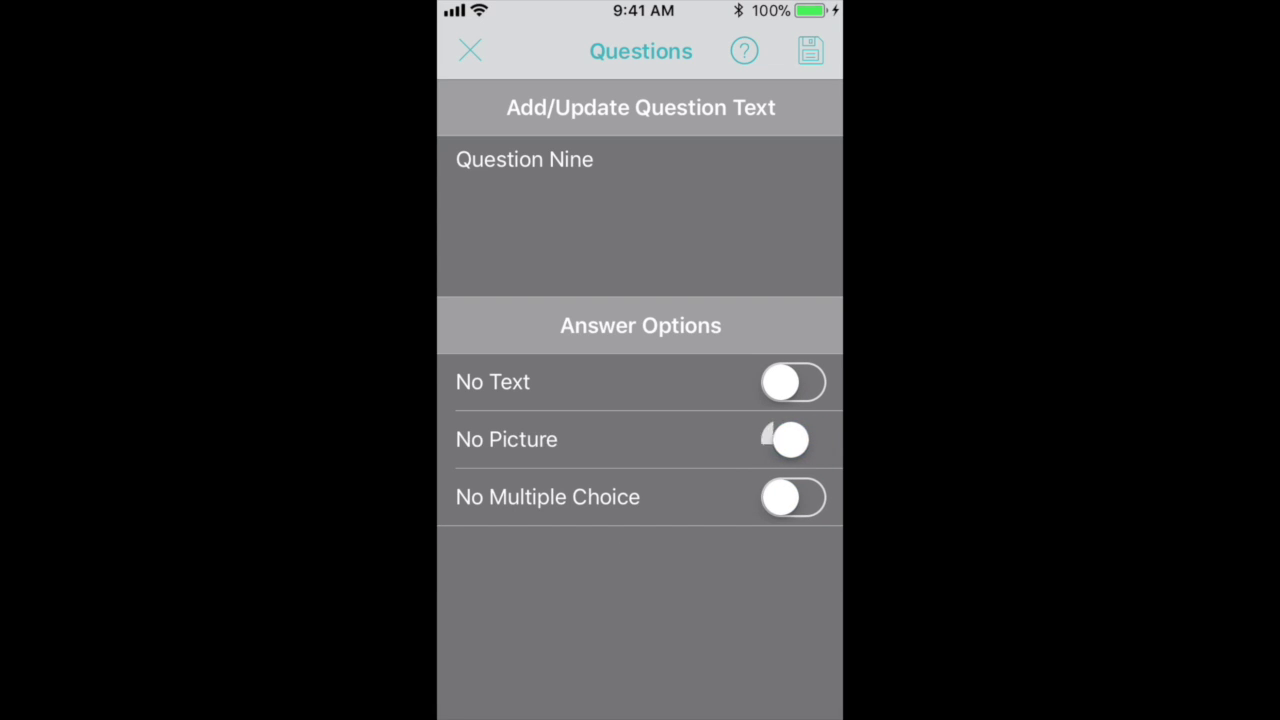
{"action": "left_click", "coordinate": [793, 382]}
{"action": "left_click", "coordinate": [793, 439]}
{"action": "left_click", "coordinate": [793, 497]}
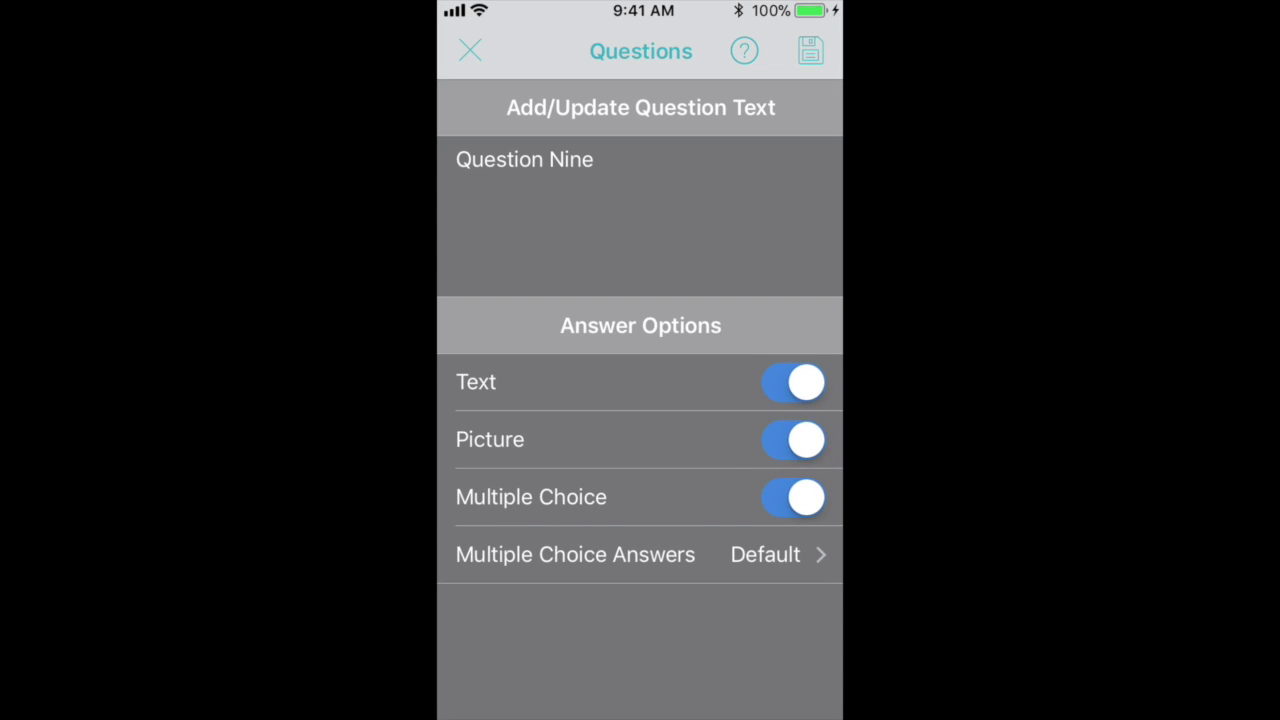
{"action": "left_click", "coordinate": [810, 50]}
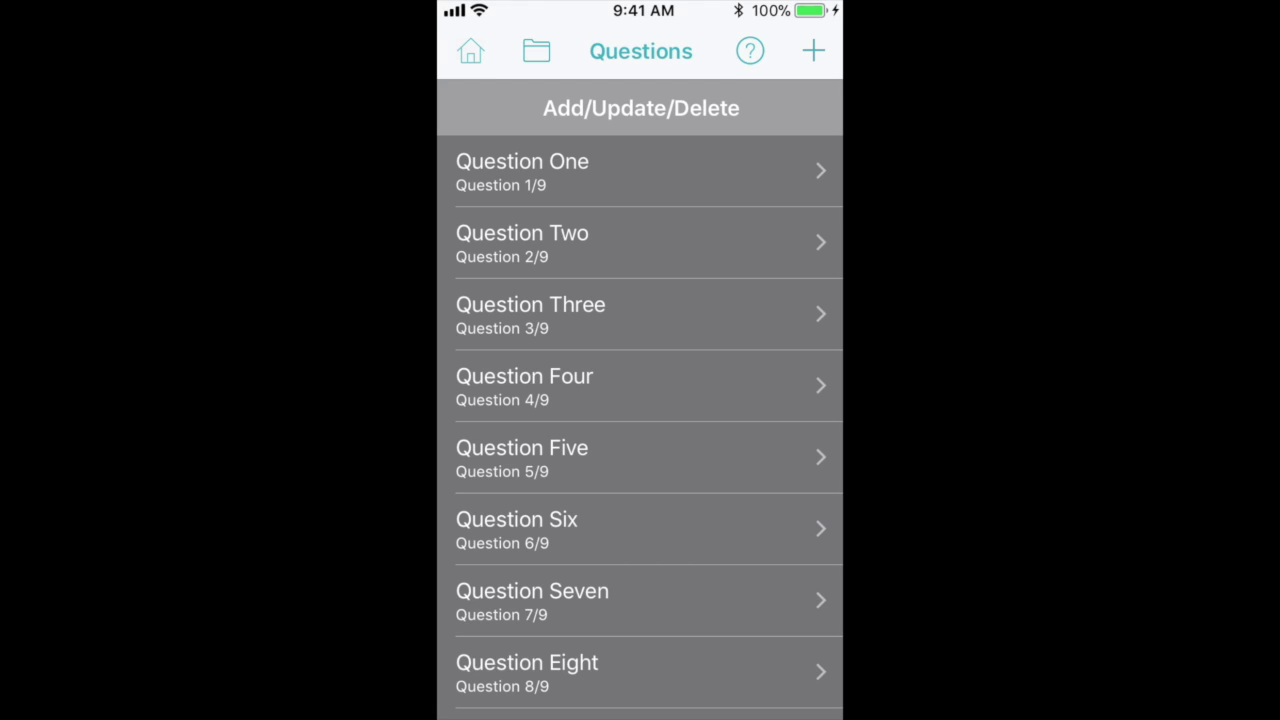
Open the in-progress Form One for updating from Fill Out Forms.
{"action": "left_click", "coordinate": [536, 51]}
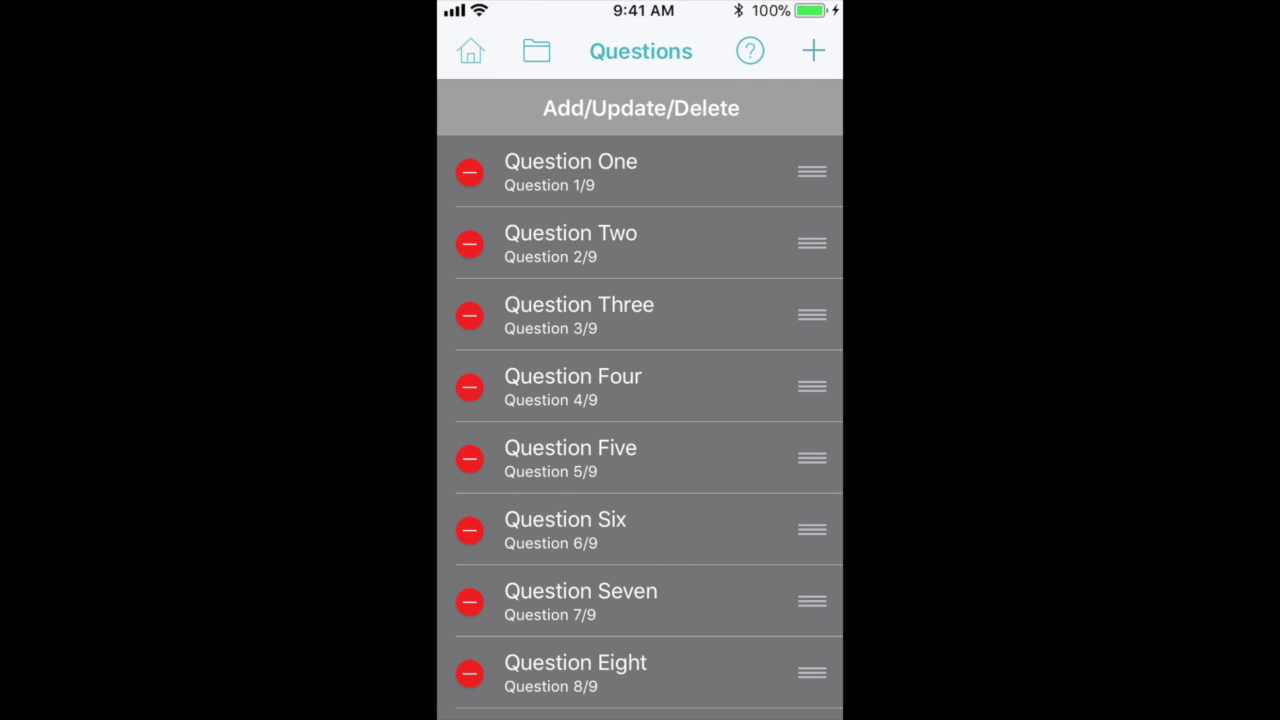
{"action": "left_click", "coordinate": [536, 51]}
{"action": "left_click", "coordinate": [471, 51]}
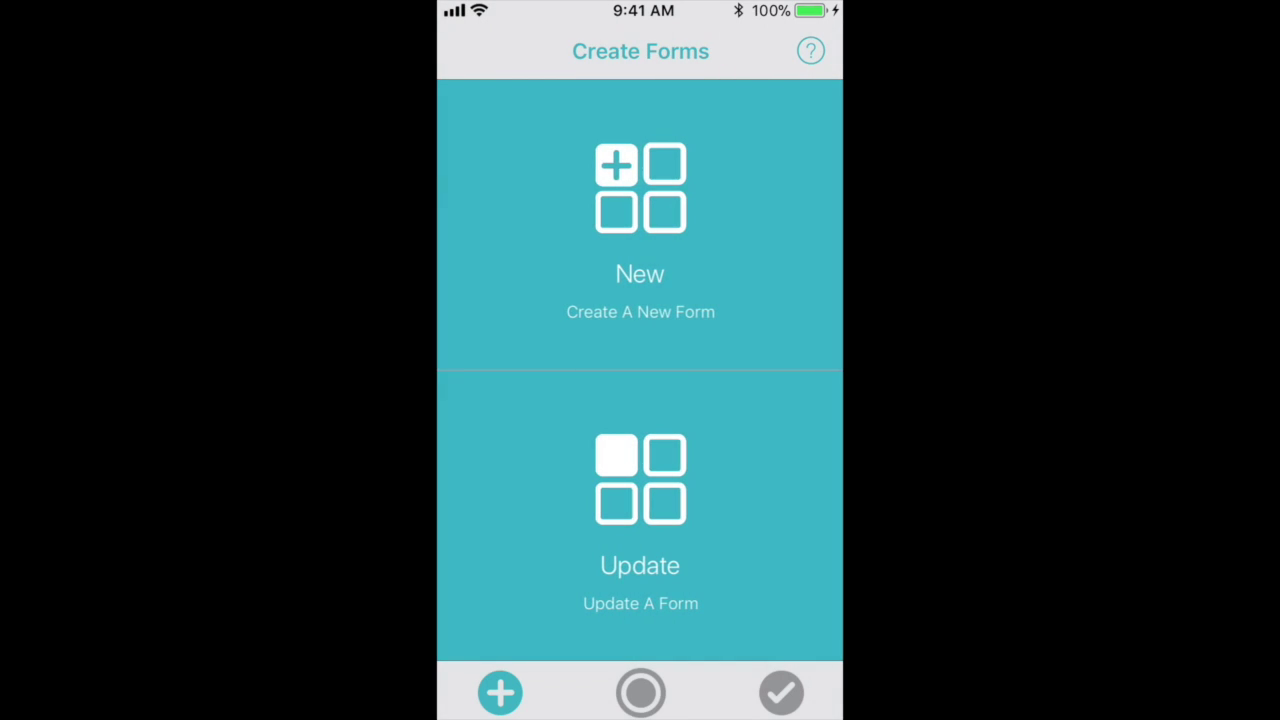
{"action": "left_click", "coordinate": [640, 692]}
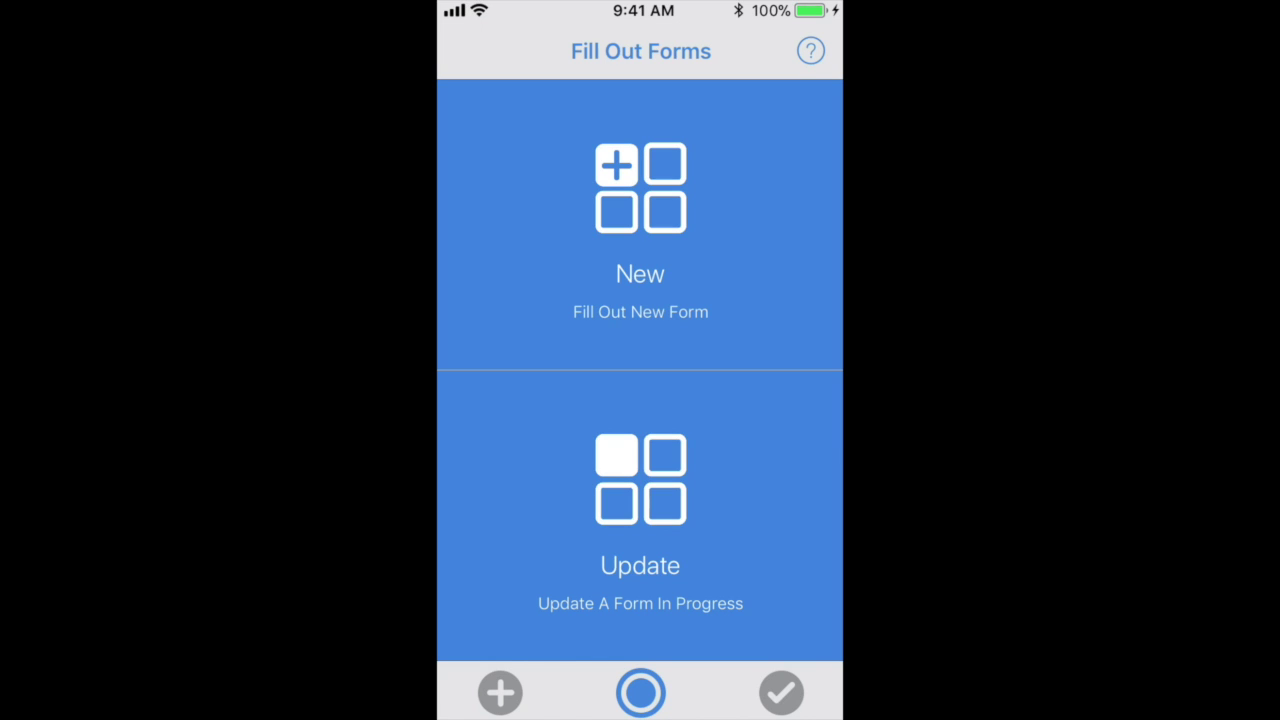
{"action": "left_click", "coordinate": [640, 500]}
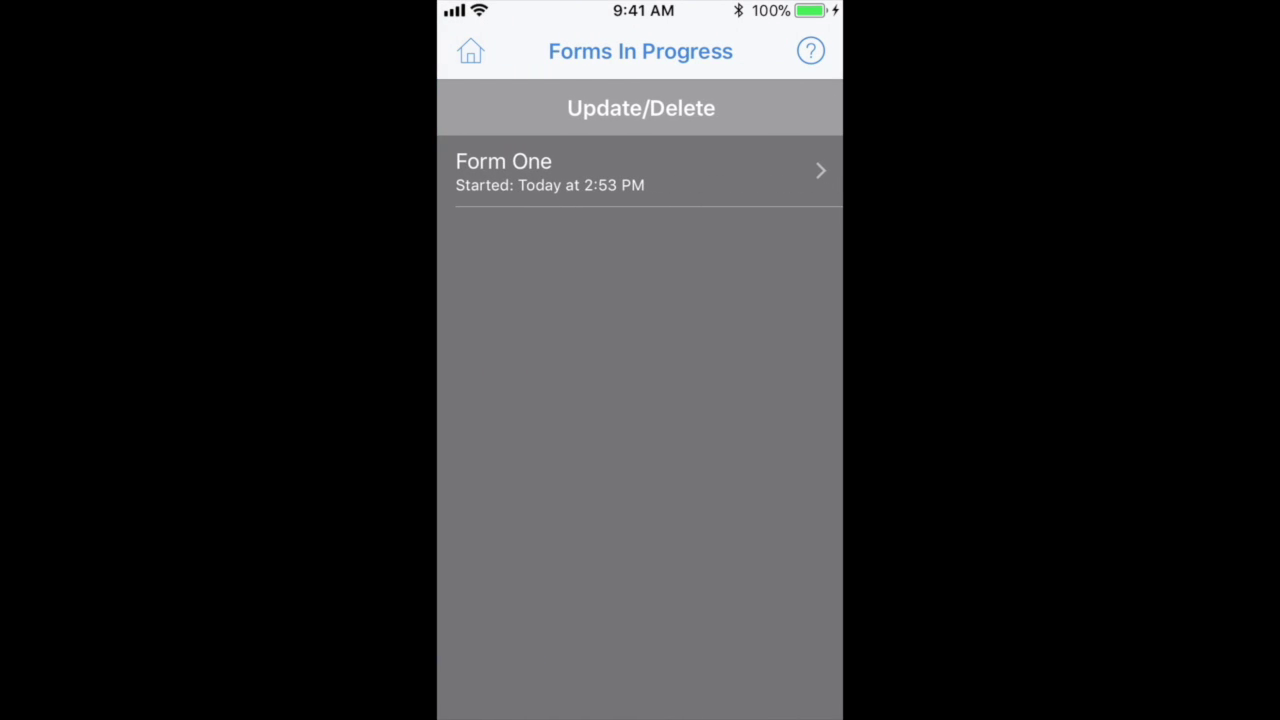
{"action": "left_click", "coordinate": [640, 171]}
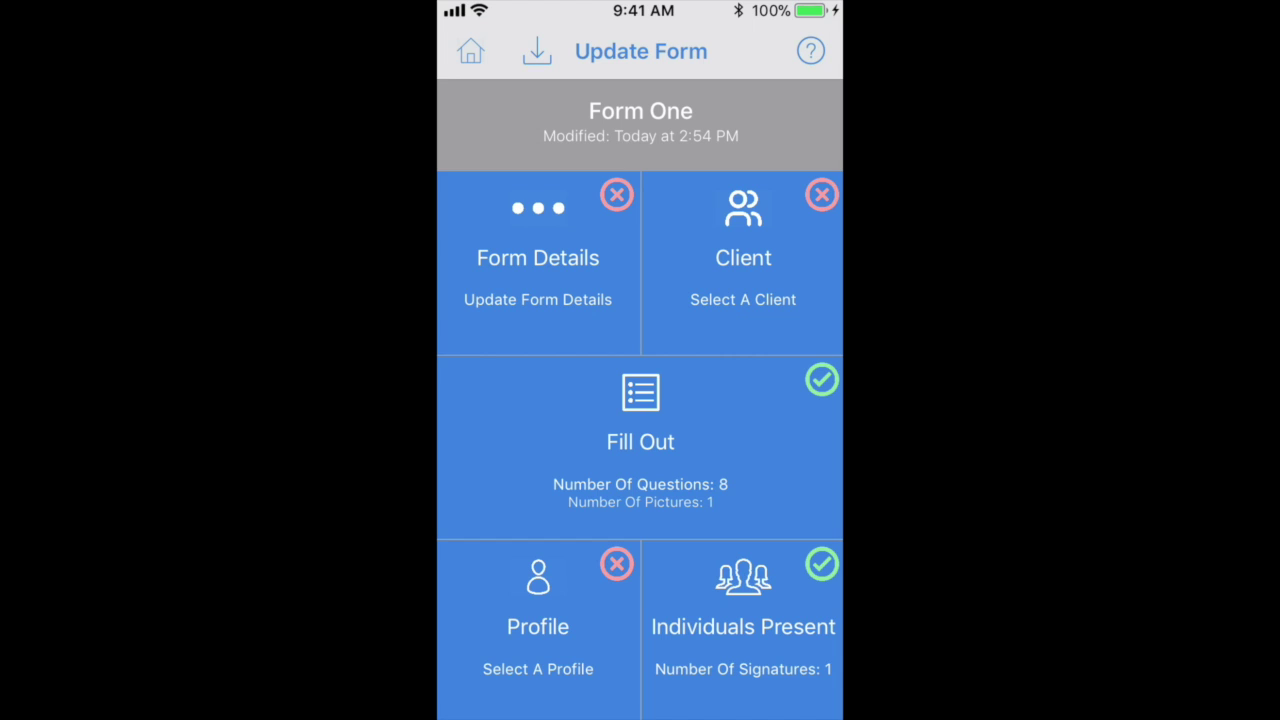
Disable Form One's client, profile and individuals-present sections and save.
{"action": "left_click", "coordinate": [538, 260]}
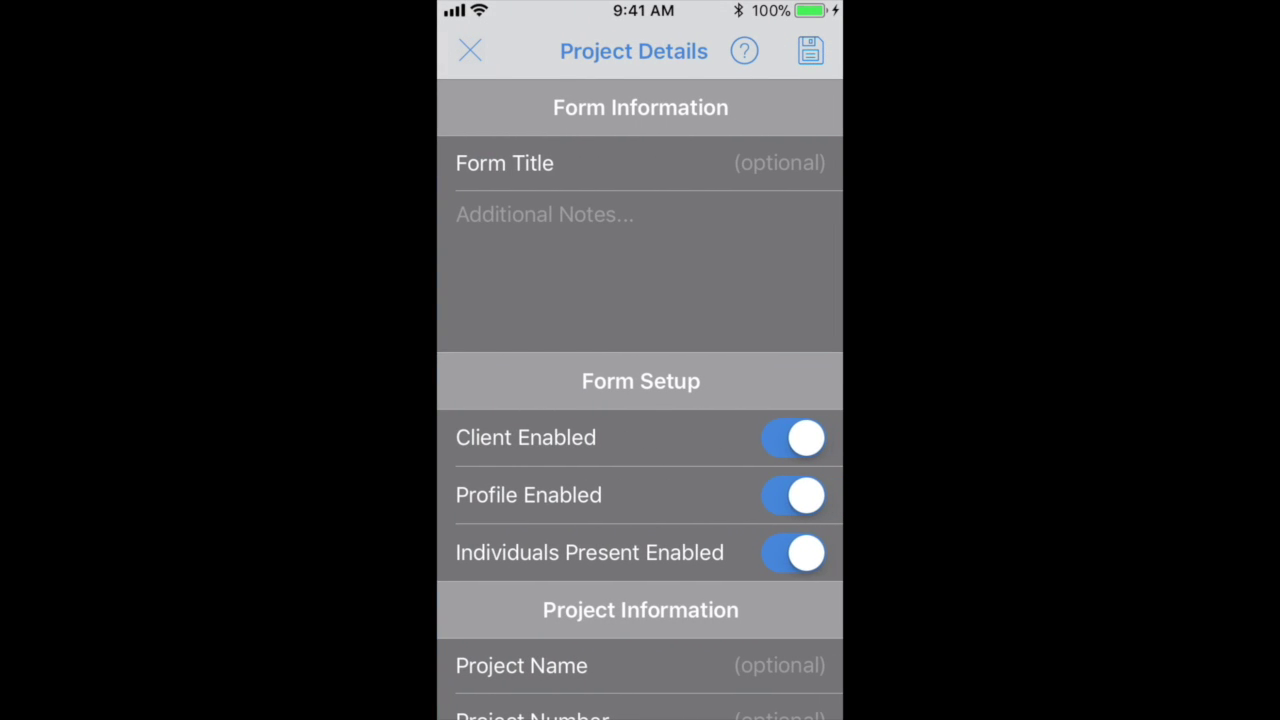
{"action": "left_click", "coordinate": [793, 438]}
{"action": "left_click", "coordinate": [793, 495]}
{"action": "left_click", "coordinate": [793, 553]}
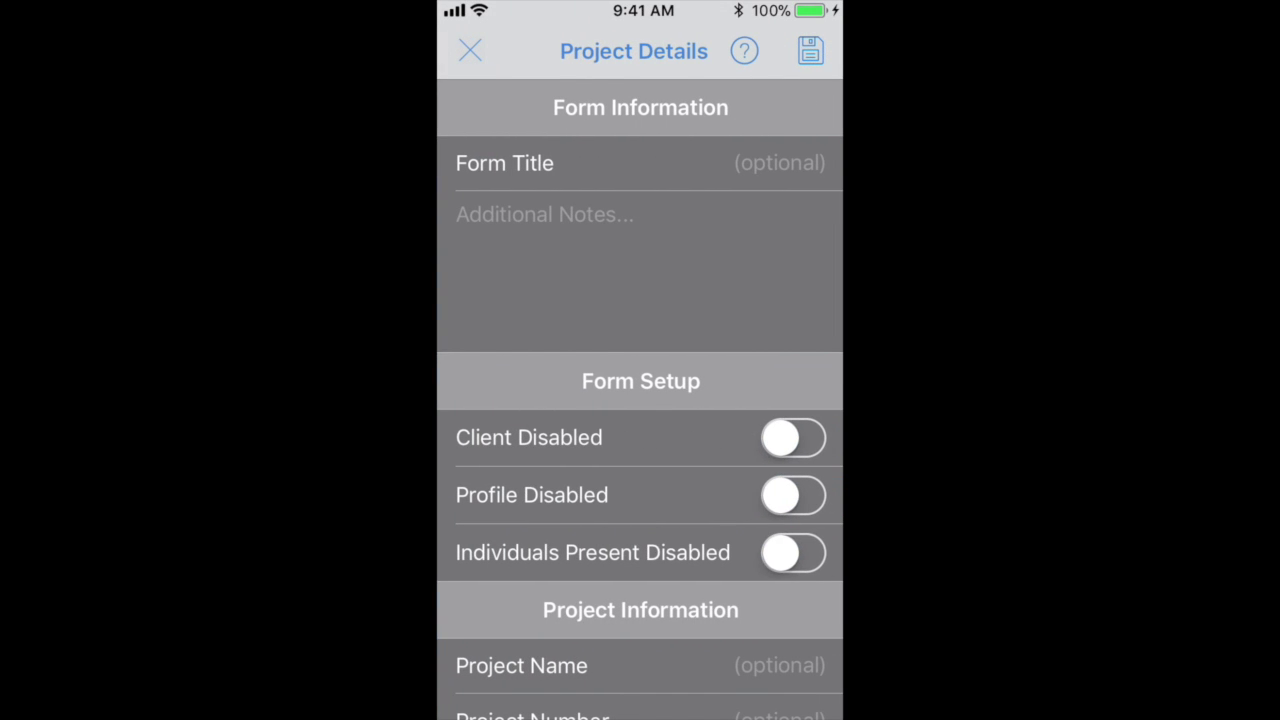
{"action": "left_click", "coordinate": [810, 50]}
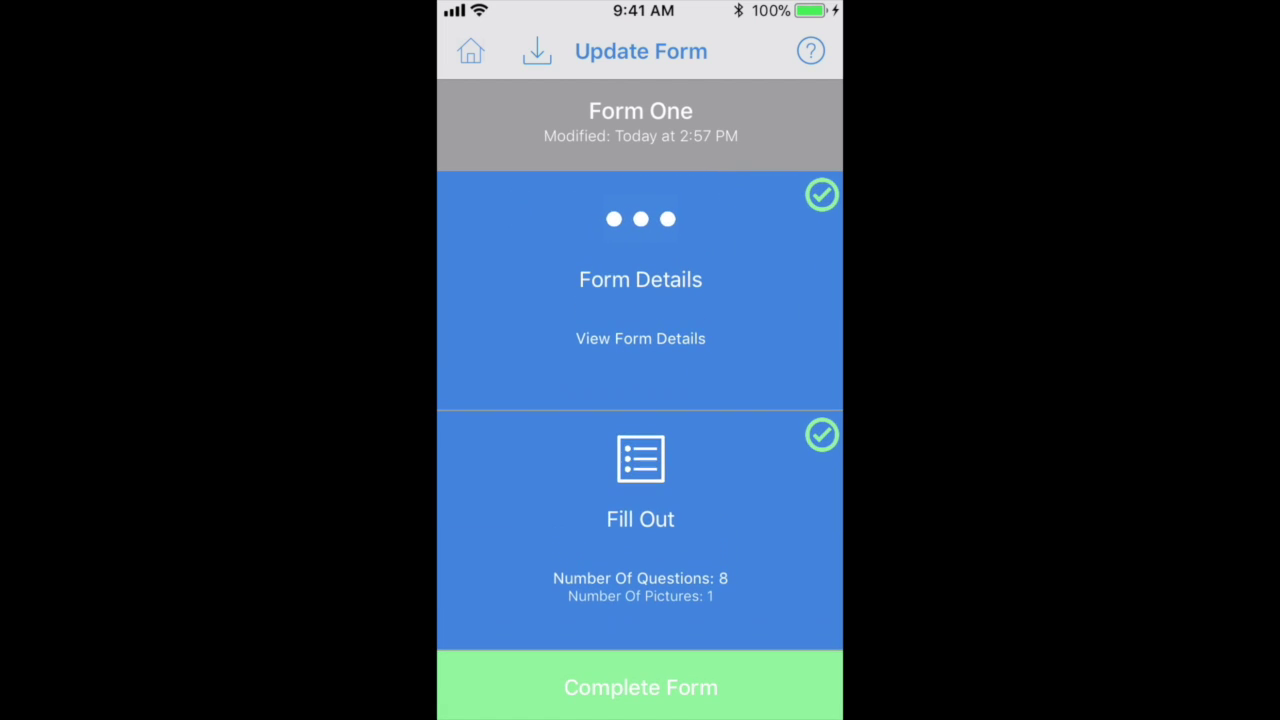
Re-enable the client, profile and individuals-present sections and save the form details.
{"action": "left_click", "coordinate": [640, 290]}
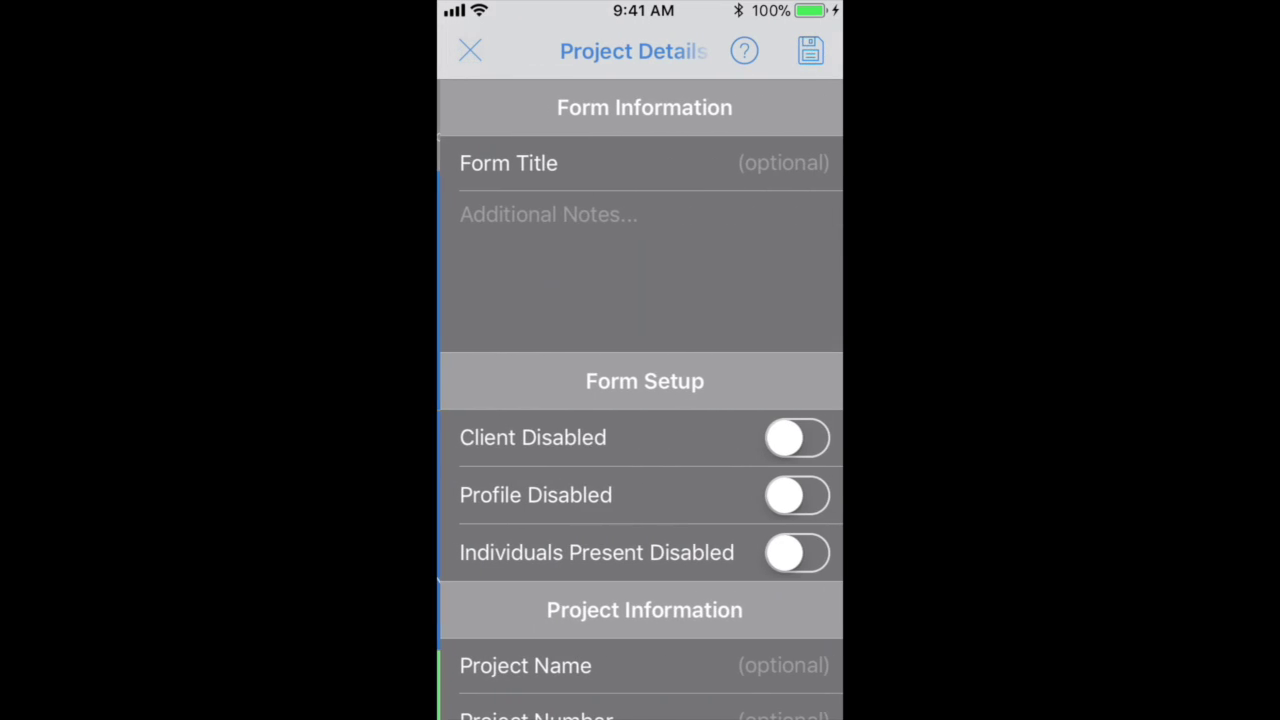
{"action": "left_click", "coordinate": [793, 438]}
{"action": "left_click", "coordinate": [793, 495]}
{"action": "left_click", "coordinate": [793, 553]}
{"action": "left_click", "coordinate": [810, 50]}
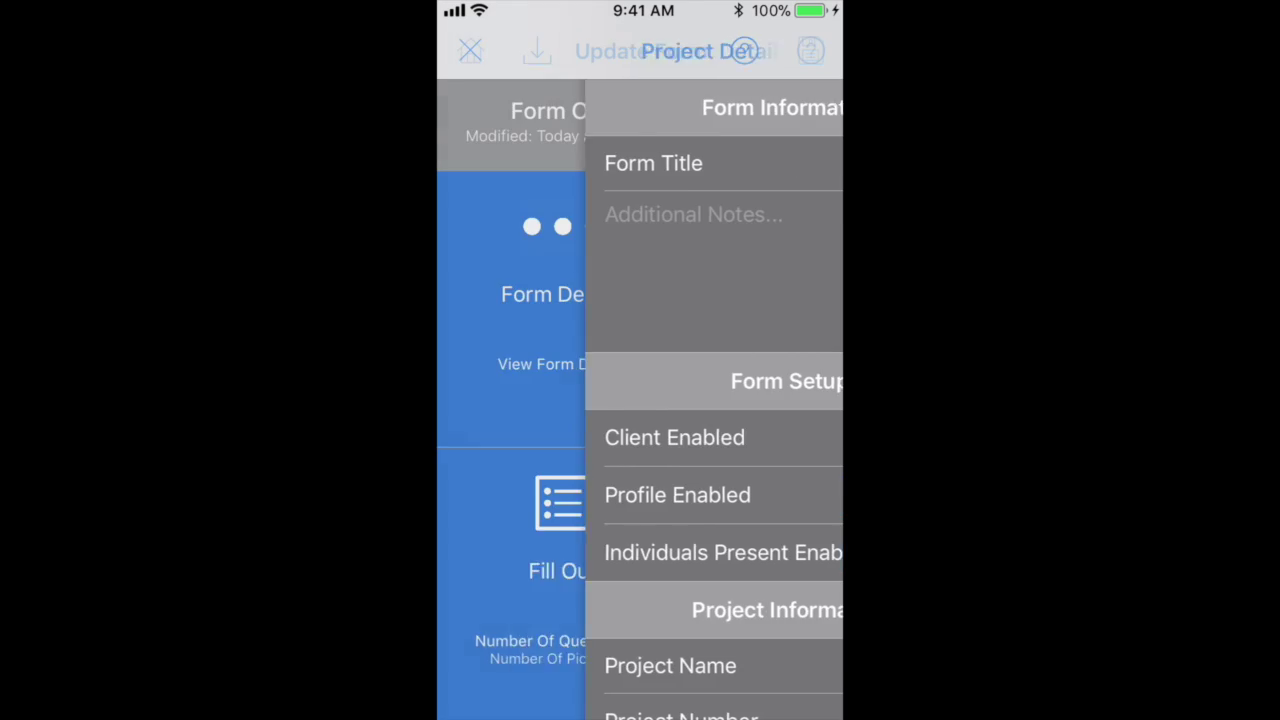
Check the saved clients list, then select the John's Business client for Form One.
{"action": "left_click", "coordinate": [743, 262]}
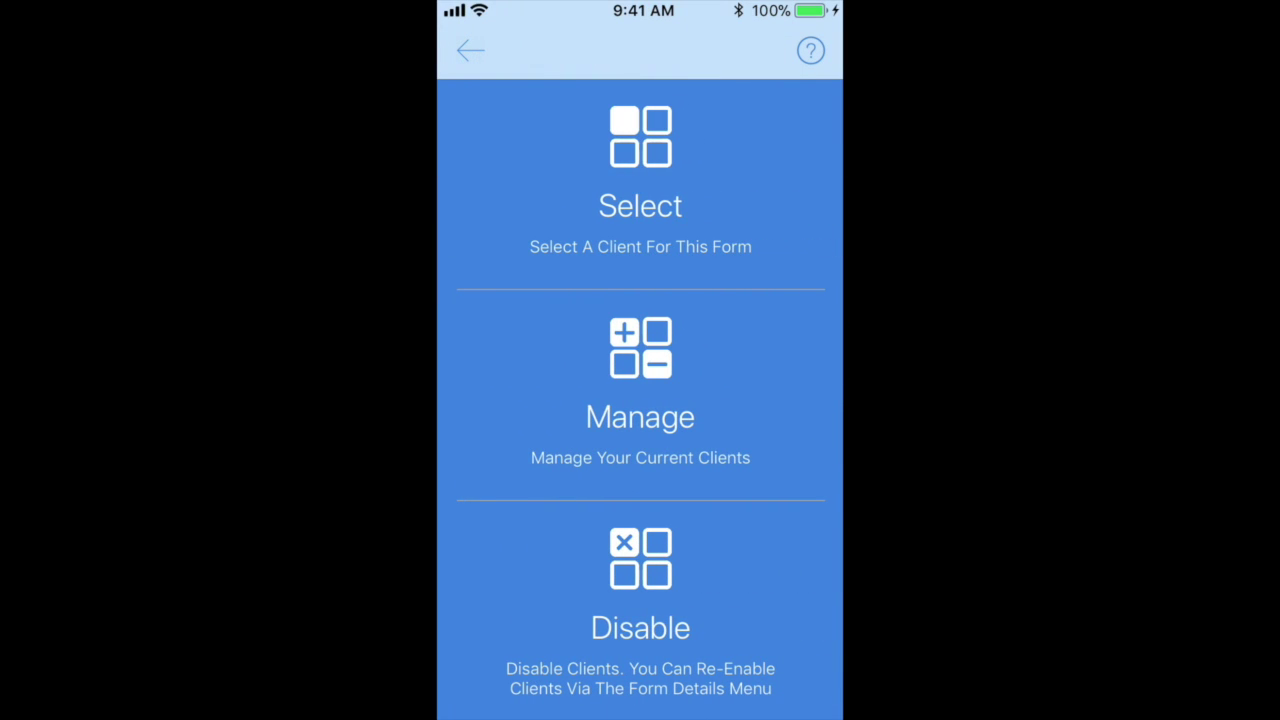
{"action": "left_click", "coordinate": [640, 395]}
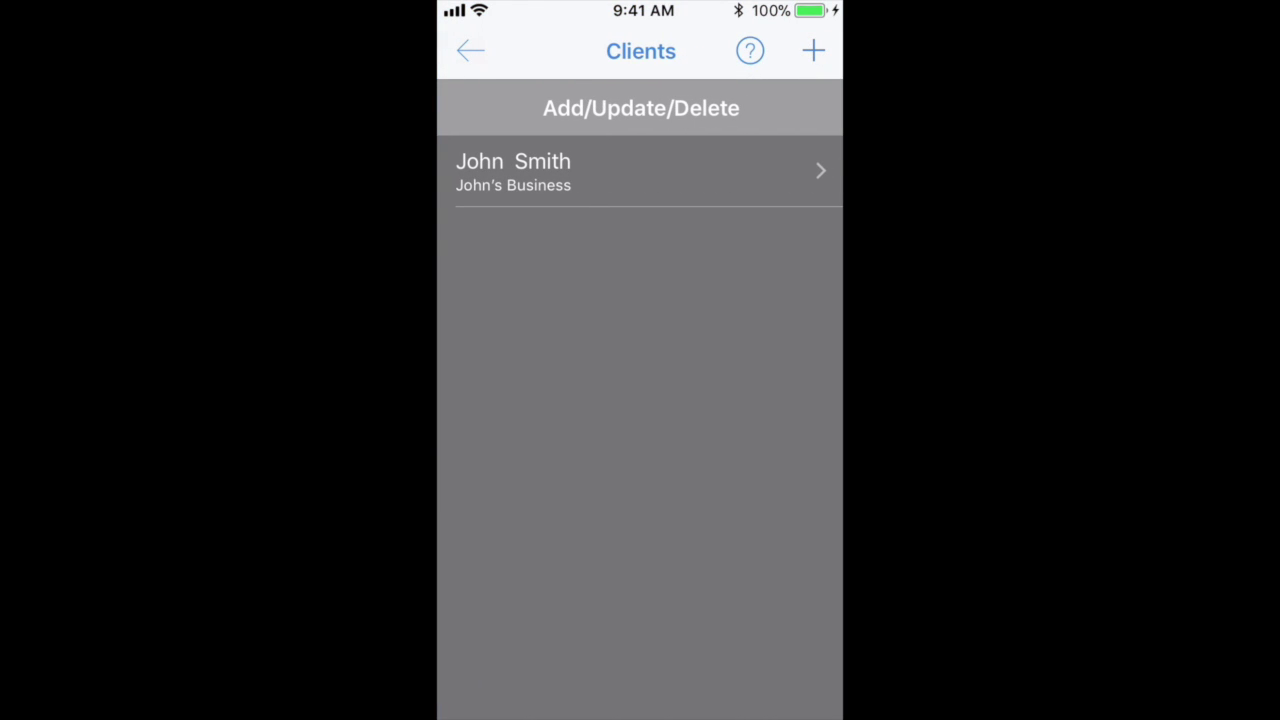
{"action": "left_click", "coordinate": [470, 51]}
{"action": "left_click", "coordinate": [640, 210]}
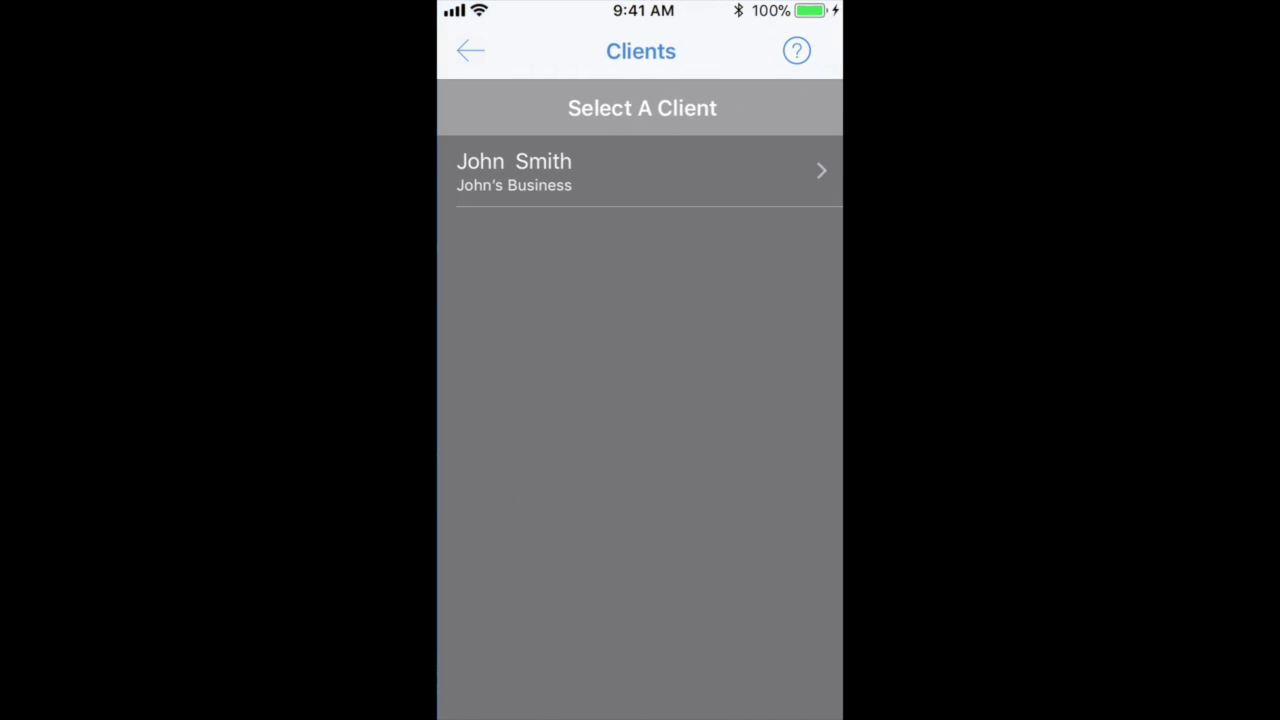
{"action": "left_click", "coordinate": [640, 170]}
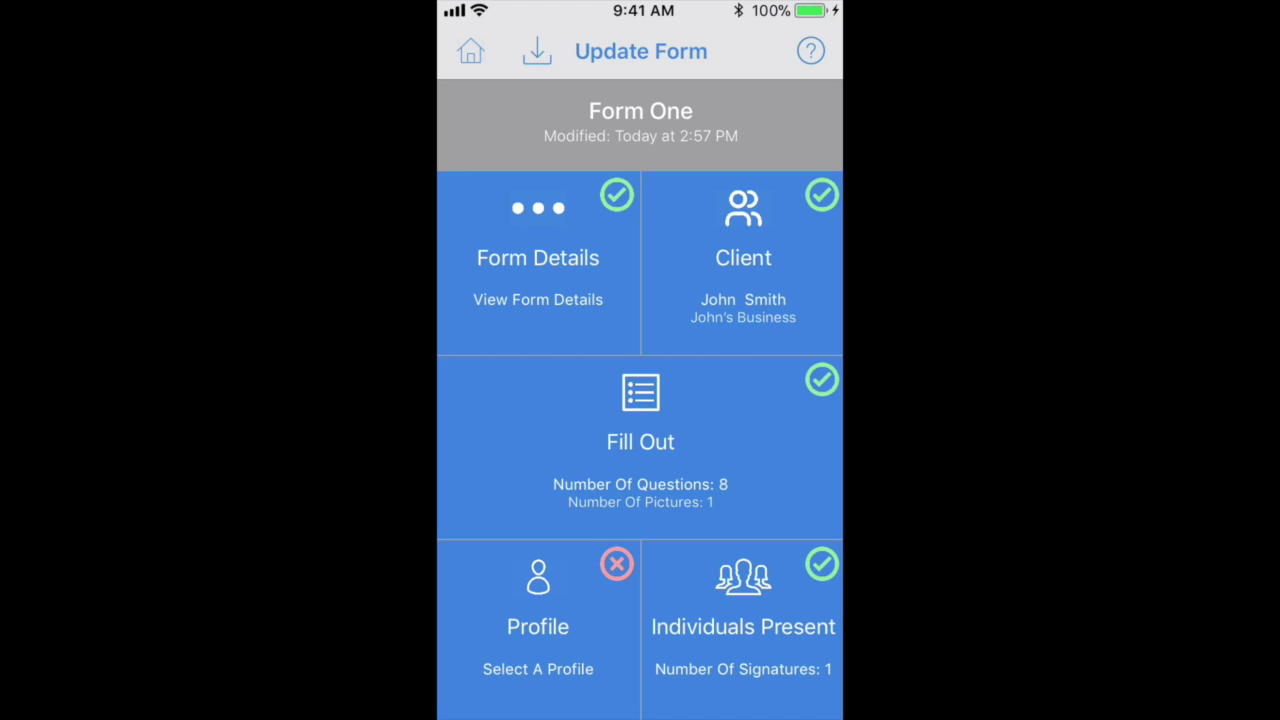
{"action": "left_click", "coordinate": [640, 440]}
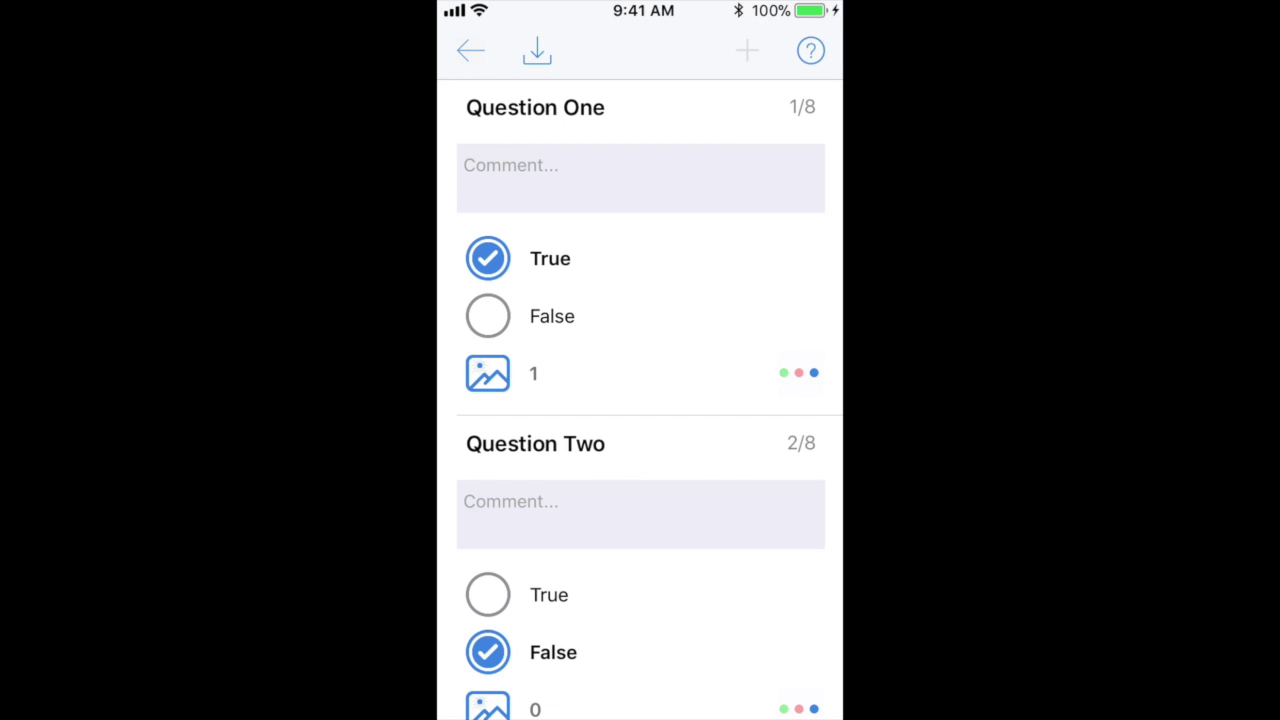
{"action": "left_click", "coordinate": [488, 373]}
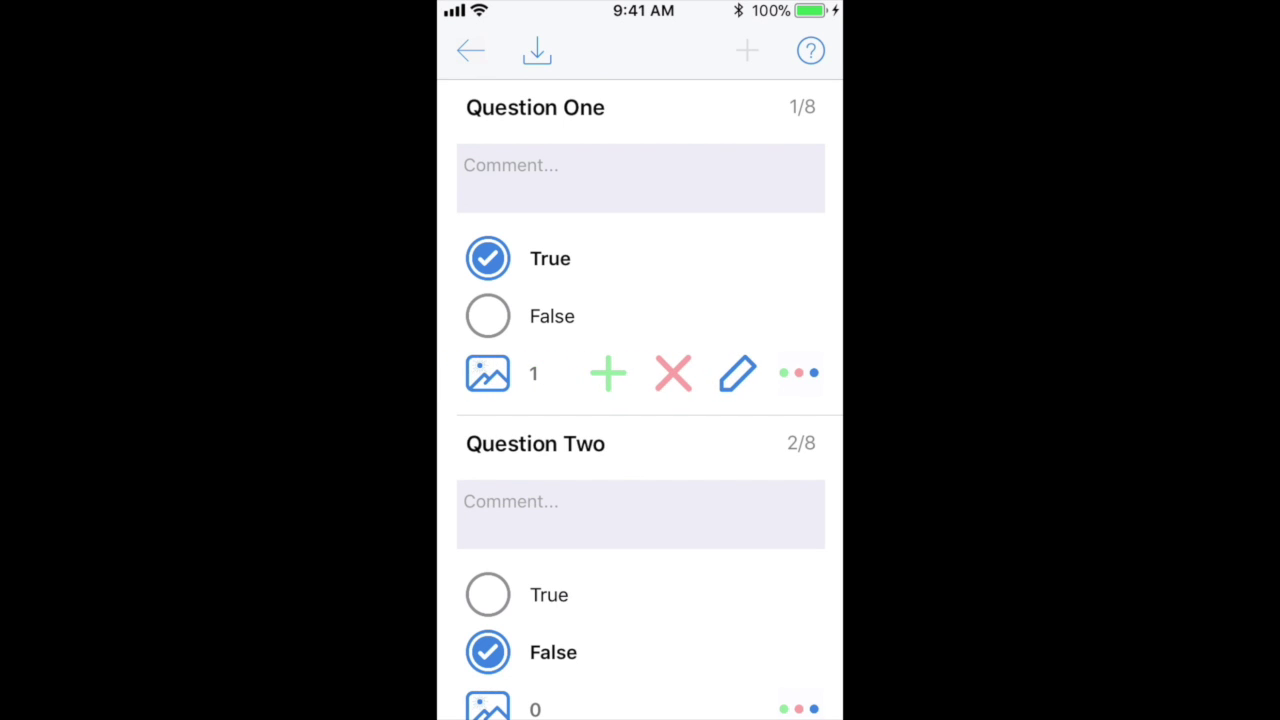
{"action": "left_click", "coordinate": [488, 373]}
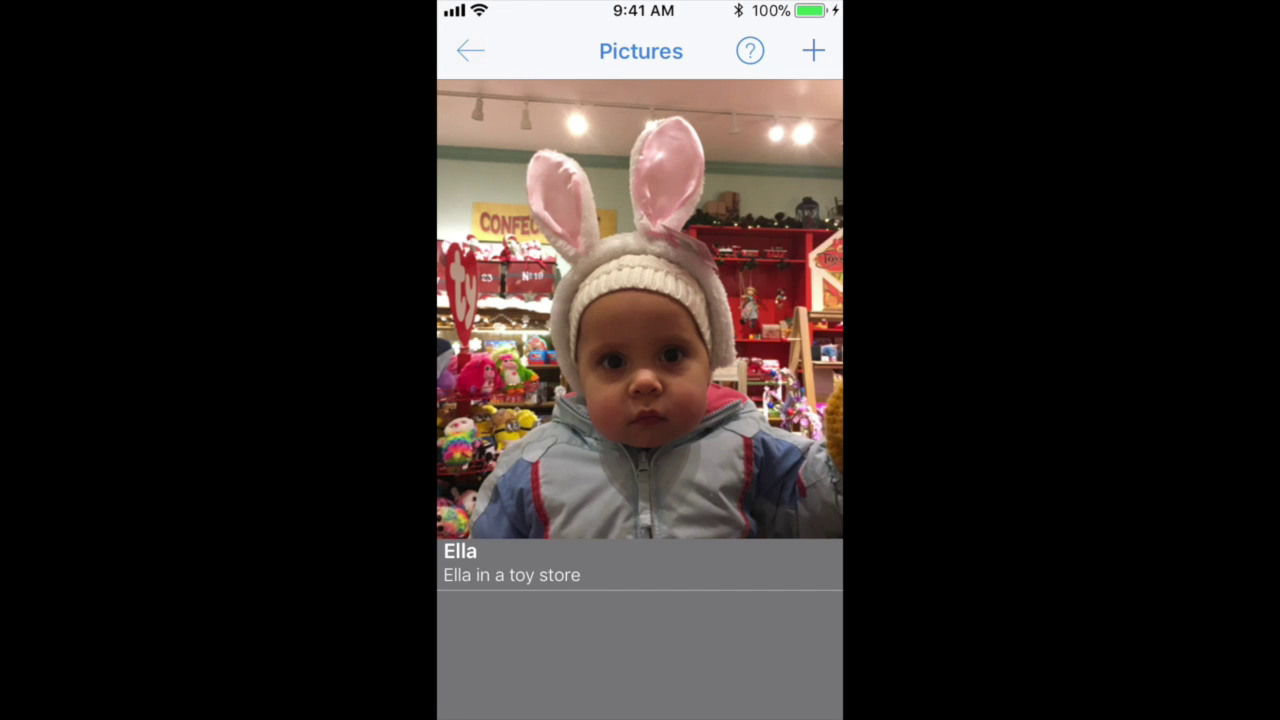
{"action": "left_click", "coordinate": [470, 51]}
{"action": "left_click", "coordinate": [537, 52]}
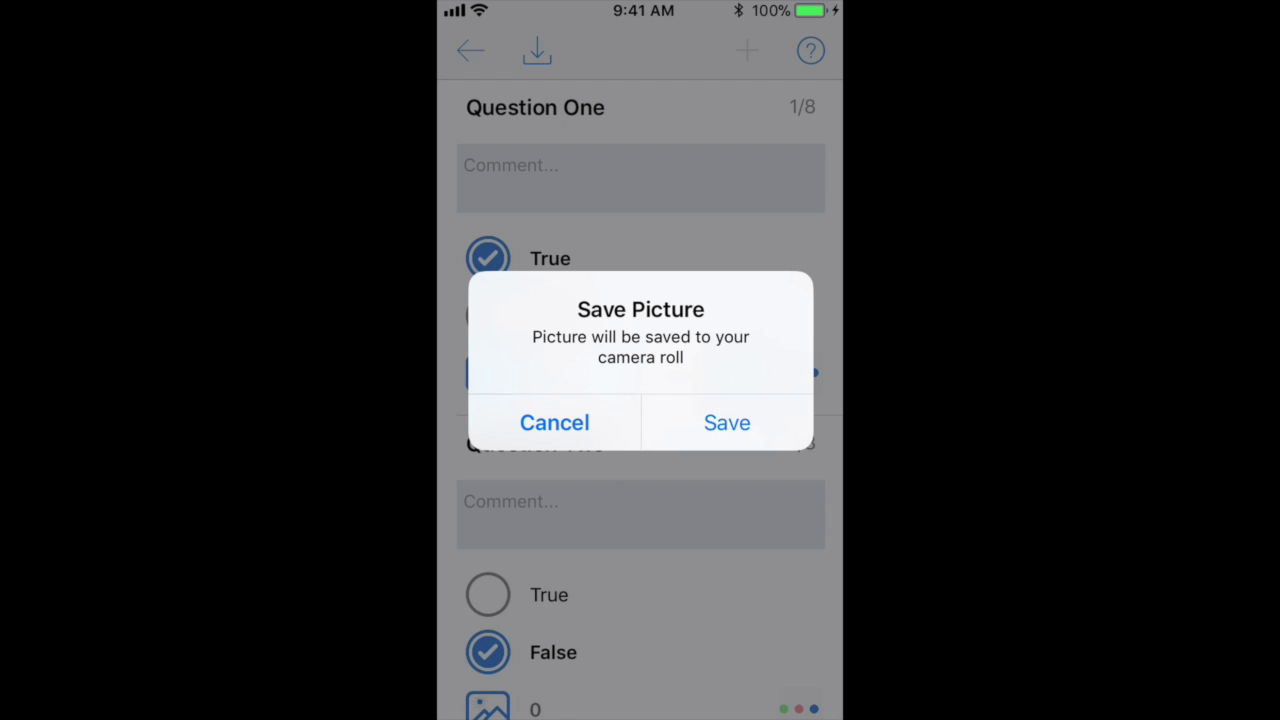
{"action": "left_click", "coordinate": [727, 422]}
{"action": "left_click", "coordinate": [470, 51]}
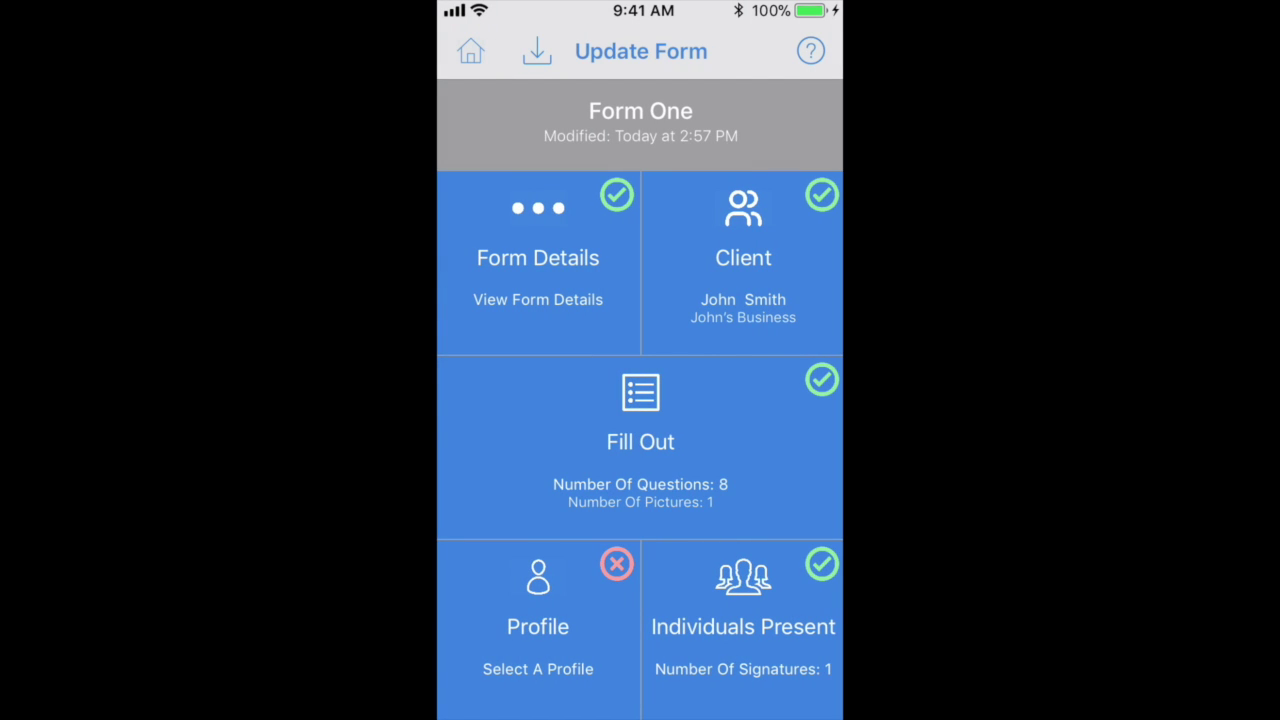
Select the saved profile for Form One, then review the Individuals Present signatures.
{"action": "left_click", "coordinate": [538, 627]}
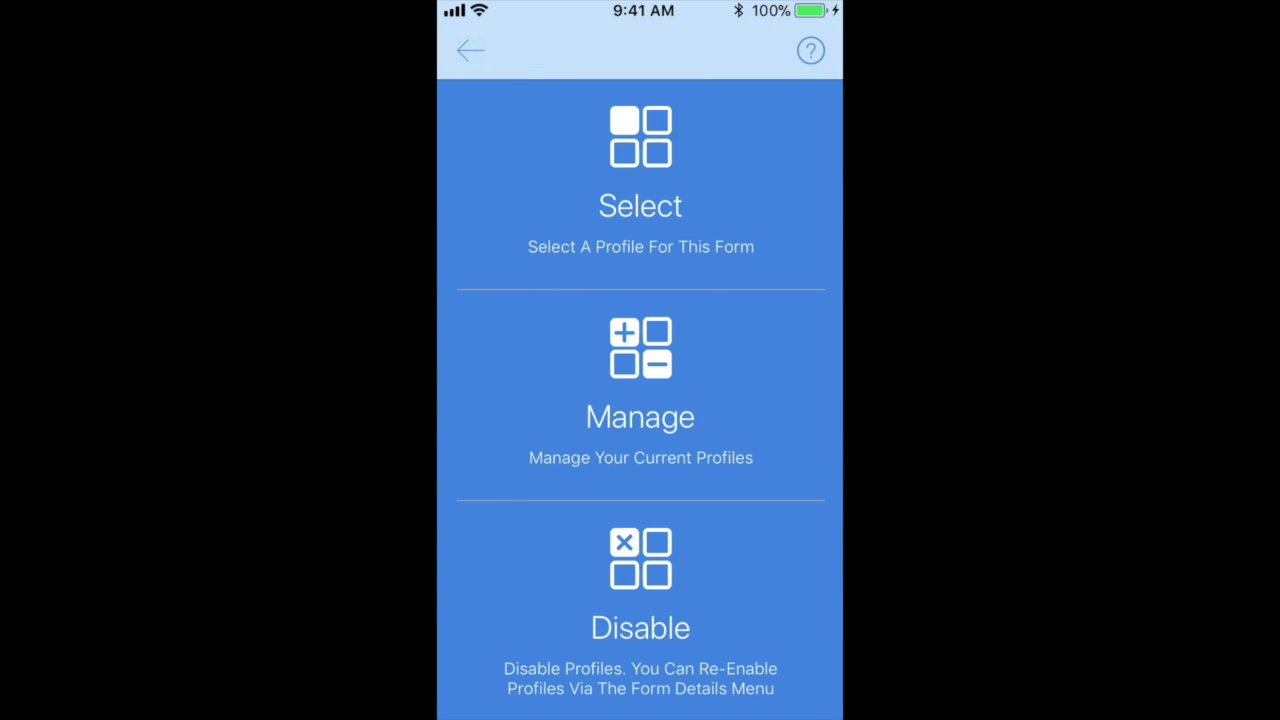
{"action": "left_click", "coordinate": [640, 400]}
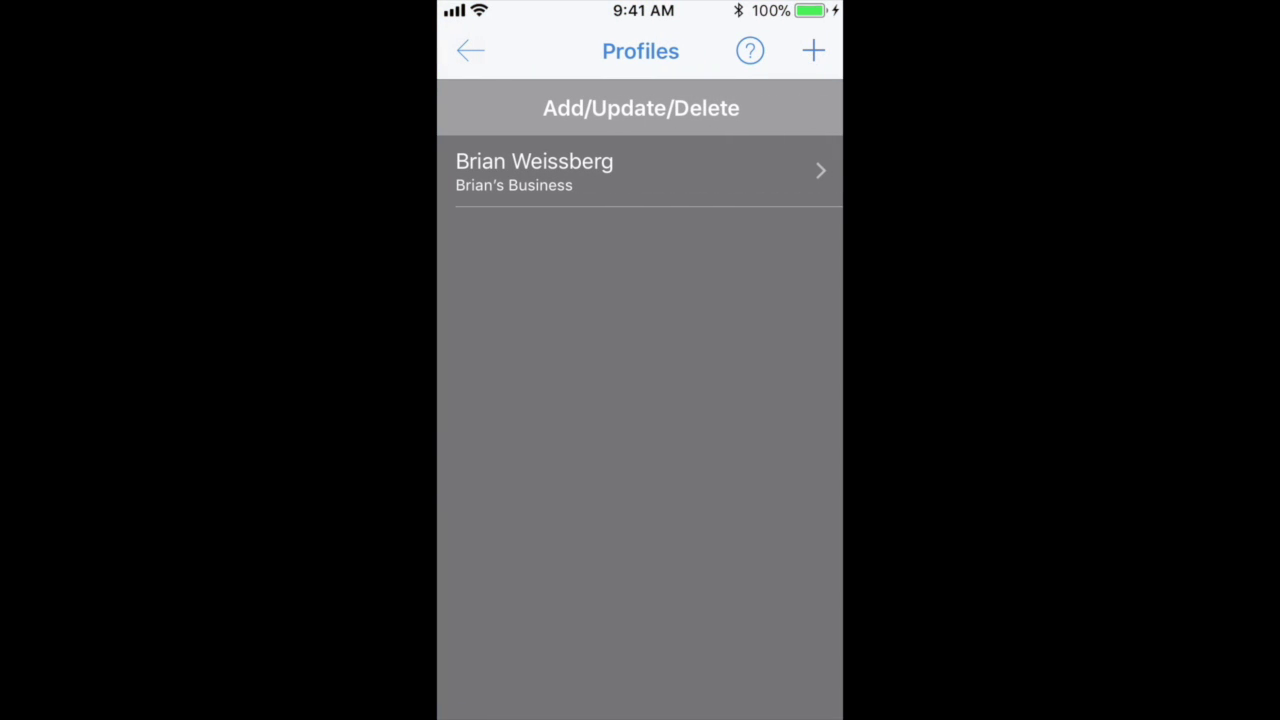
{"action": "left_click", "coordinate": [470, 51]}
{"action": "left_click", "coordinate": [640, 190]}
{"action": "left_click", "coordinate": [640, 170]}
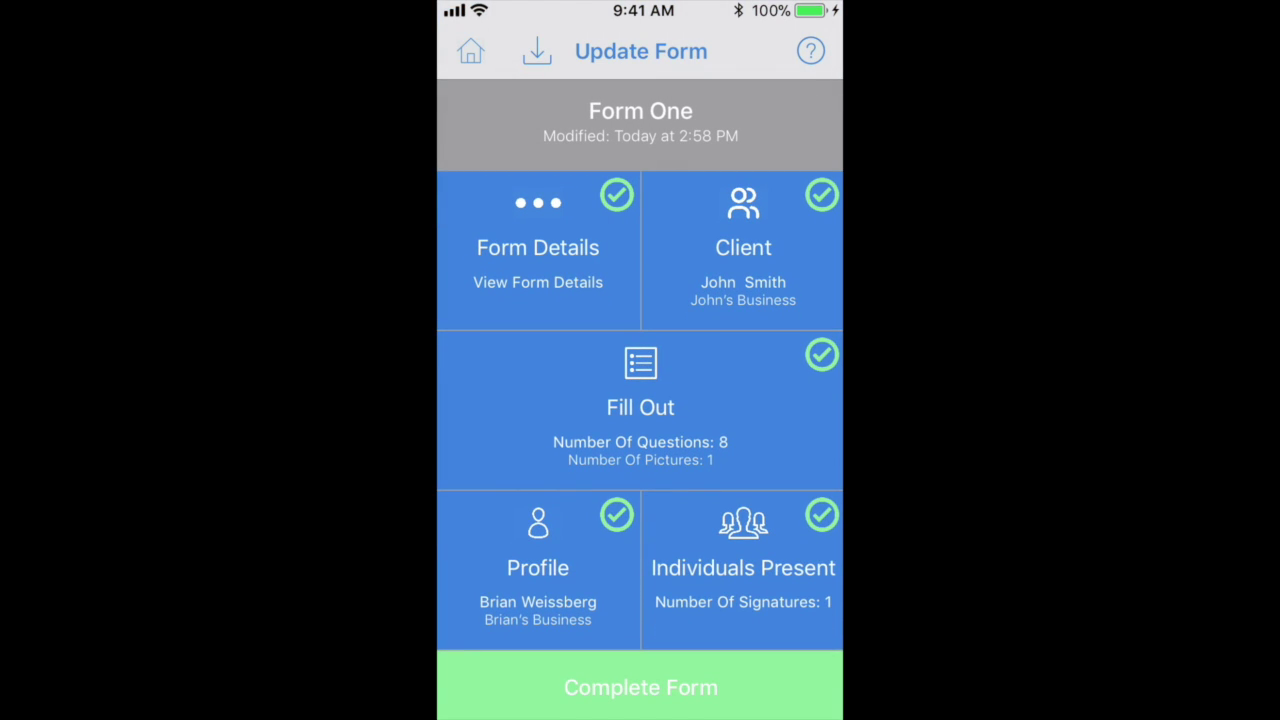
{"action": "left_click", "coordinate": [743, 567]}
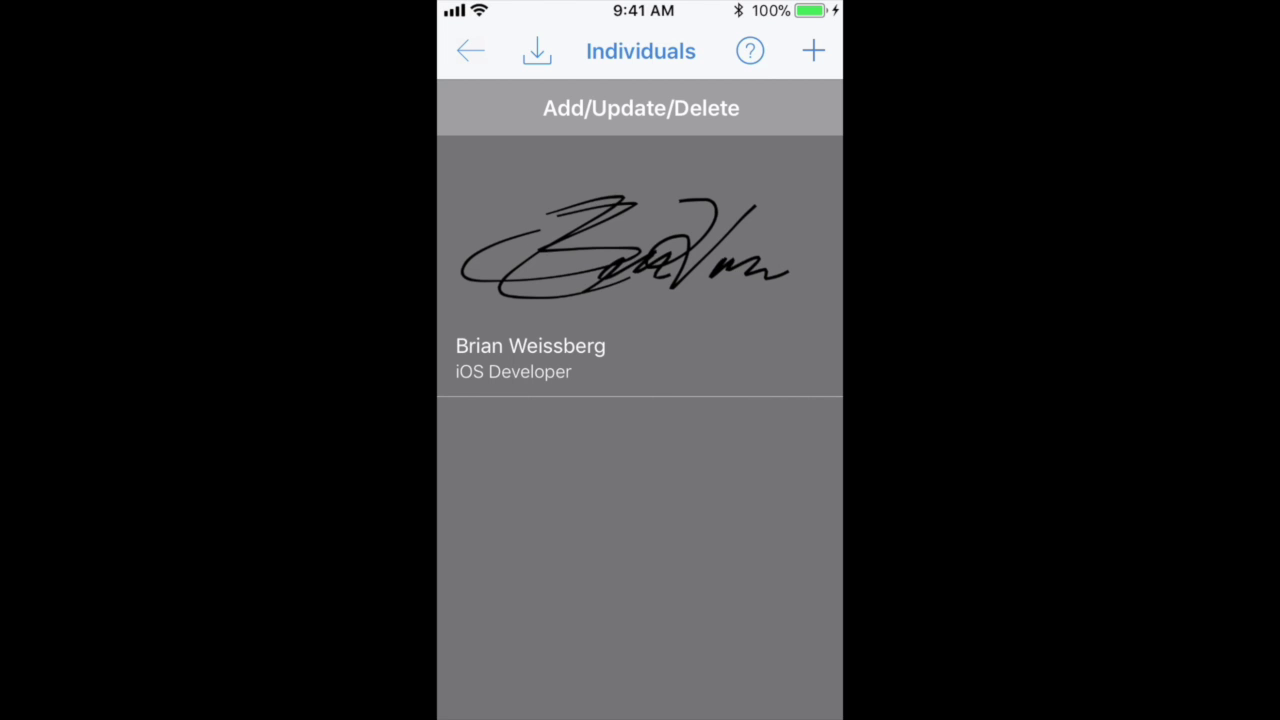
{"action": "left_click", "coordinate": [470, 51]}
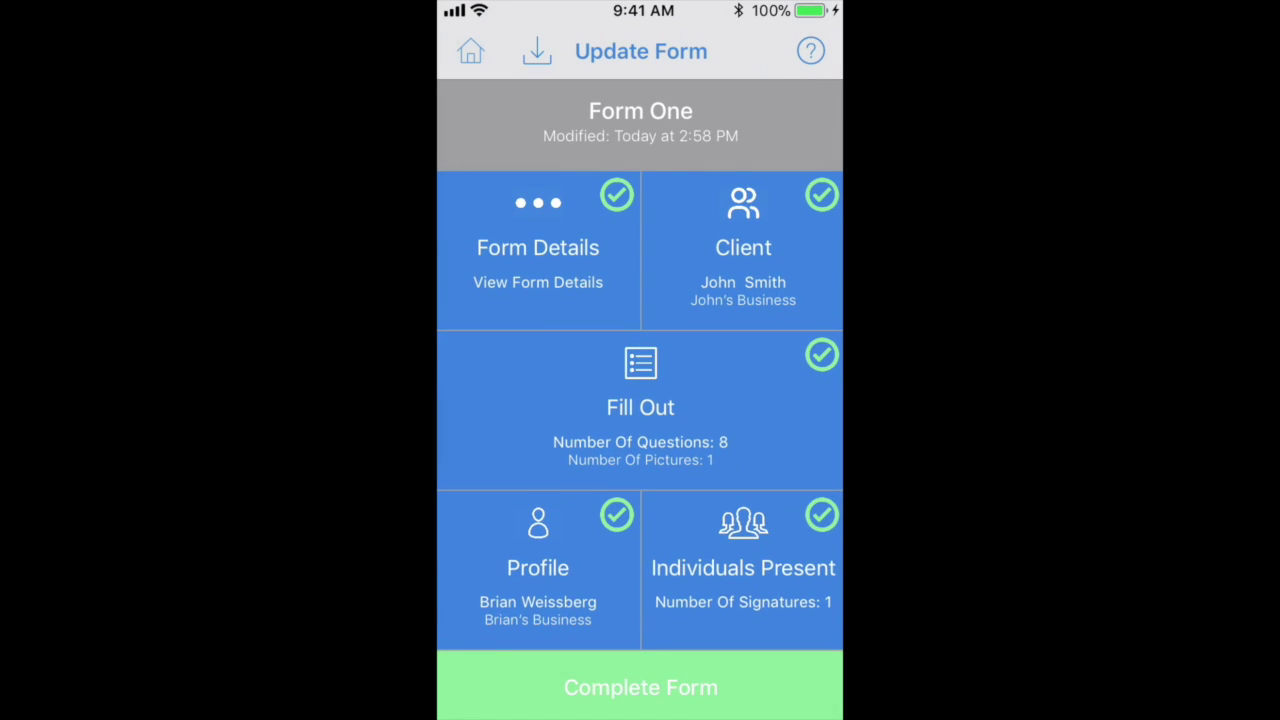
Complete Form One, then reopen it from completed forms for updating.
{"action": "left_click", "coordinate": [640, 687]}
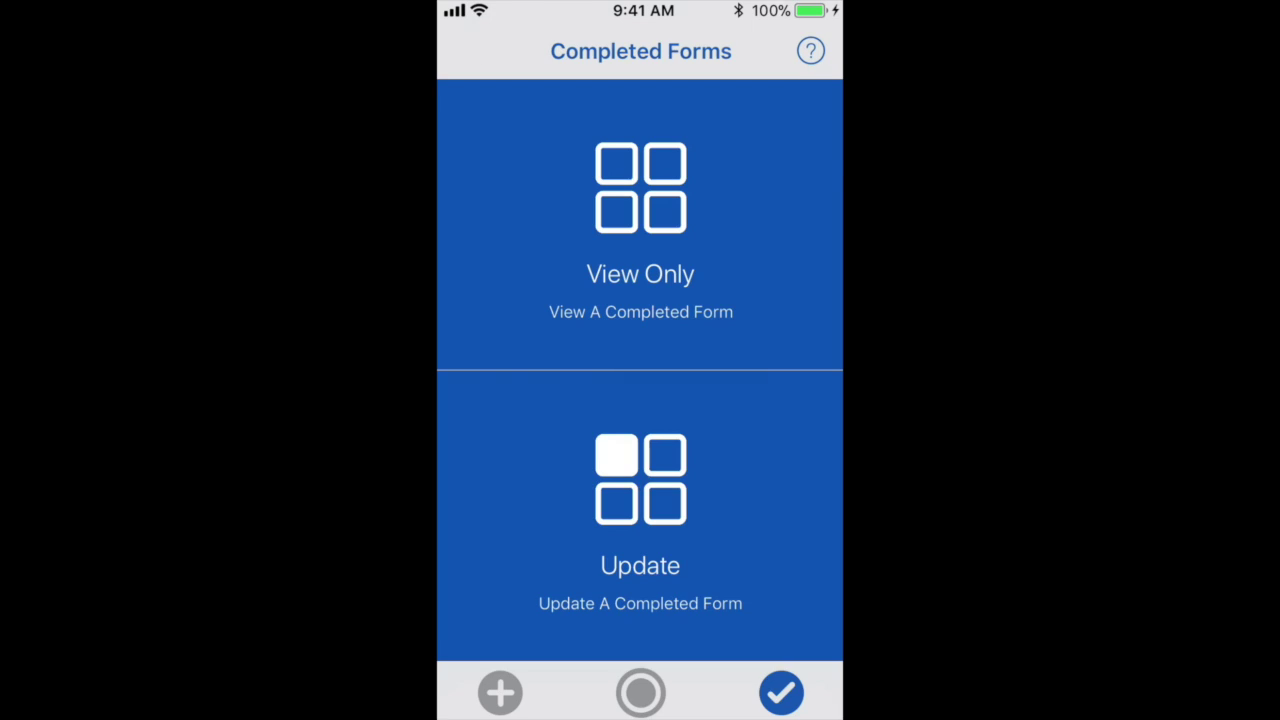
{"action": "left_click", "coordinate": [640, 500]}
{"action": "left_click", "coordinate": [620, 172]}
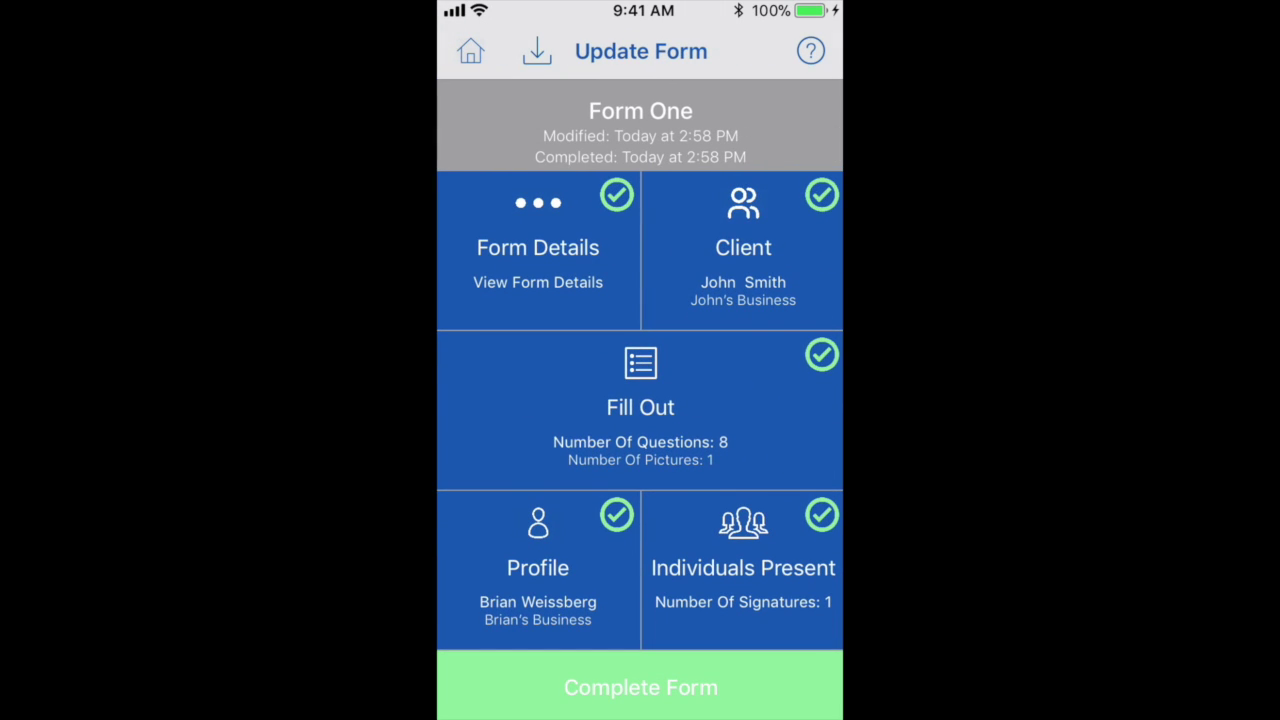
Set Question One to False and Question Two to True, then complete the form again.
{"action": "left_click", "coordinate": [640, 410]}
{"action": "left_click", "coordinate": [488, 314]}
{"action": "scroll", "coordinate": [640, 400], "scroll_direction": "down", "scroll_amount": 1}
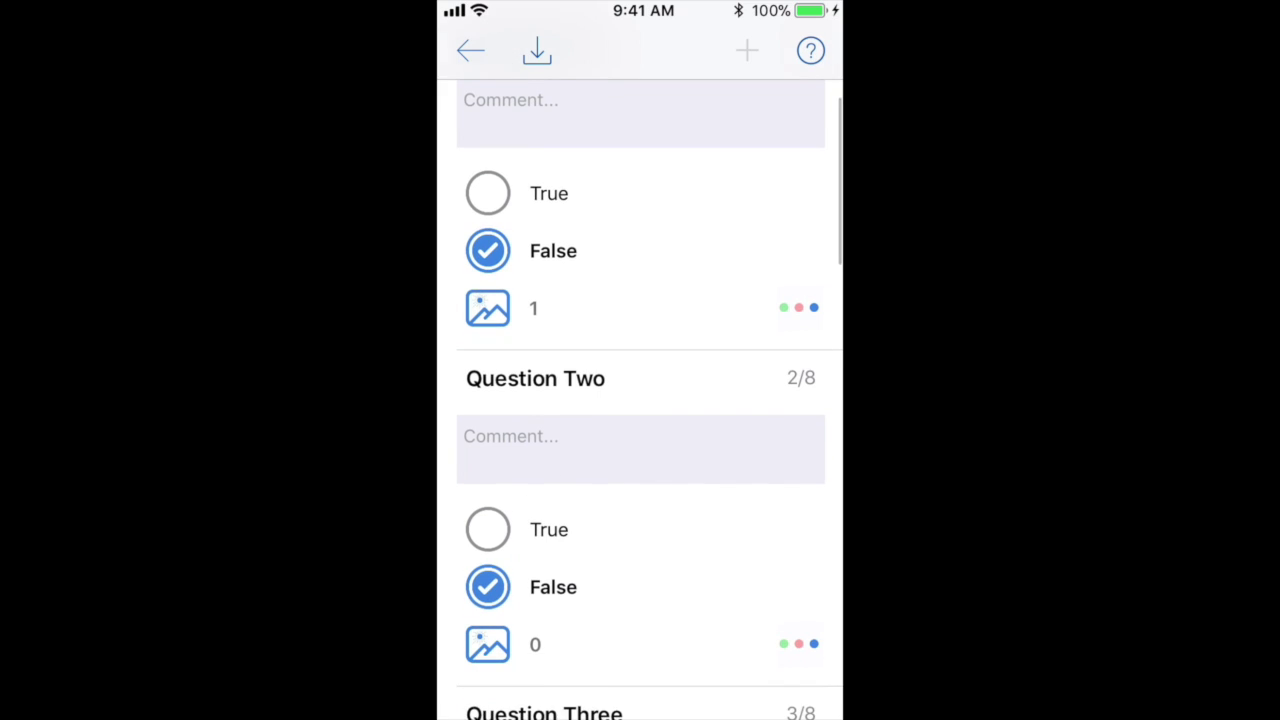
{"action": "left_click", "coordinate": [488, 529]}
{"action": "left_click", "coordinate": [470, 51]}
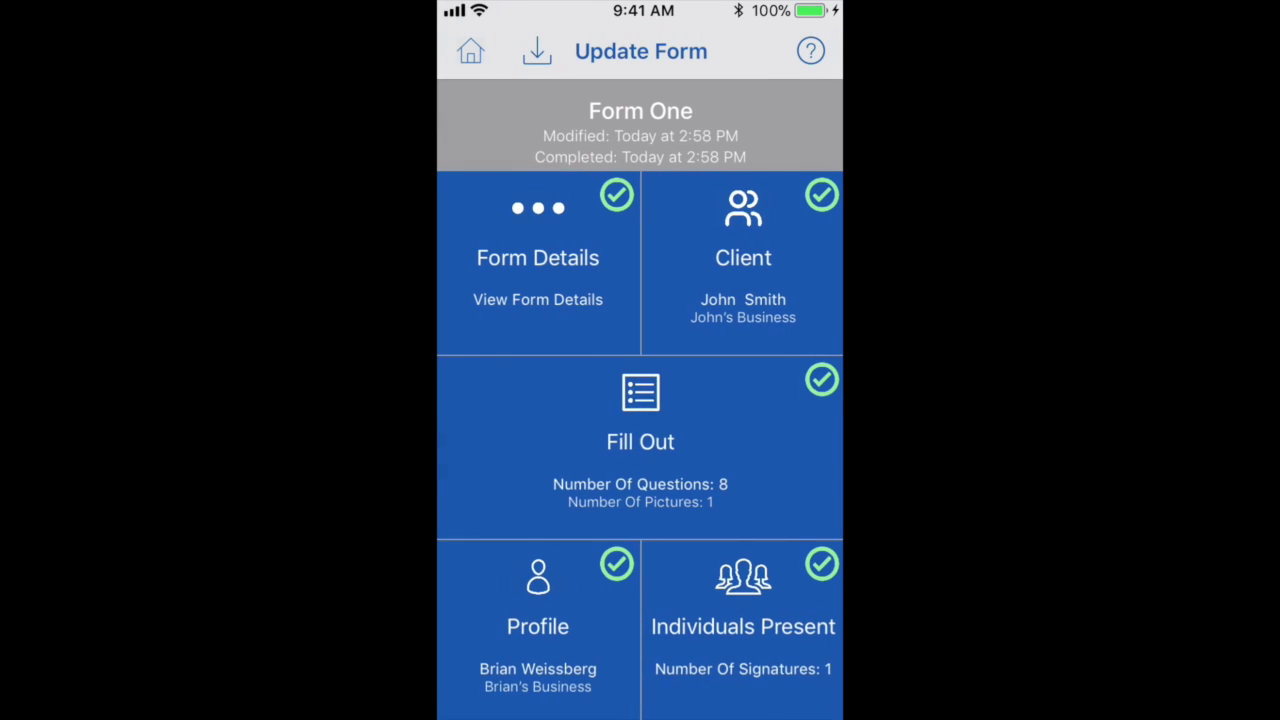
{"action": "left_click", "coordinate": [640, 687]}
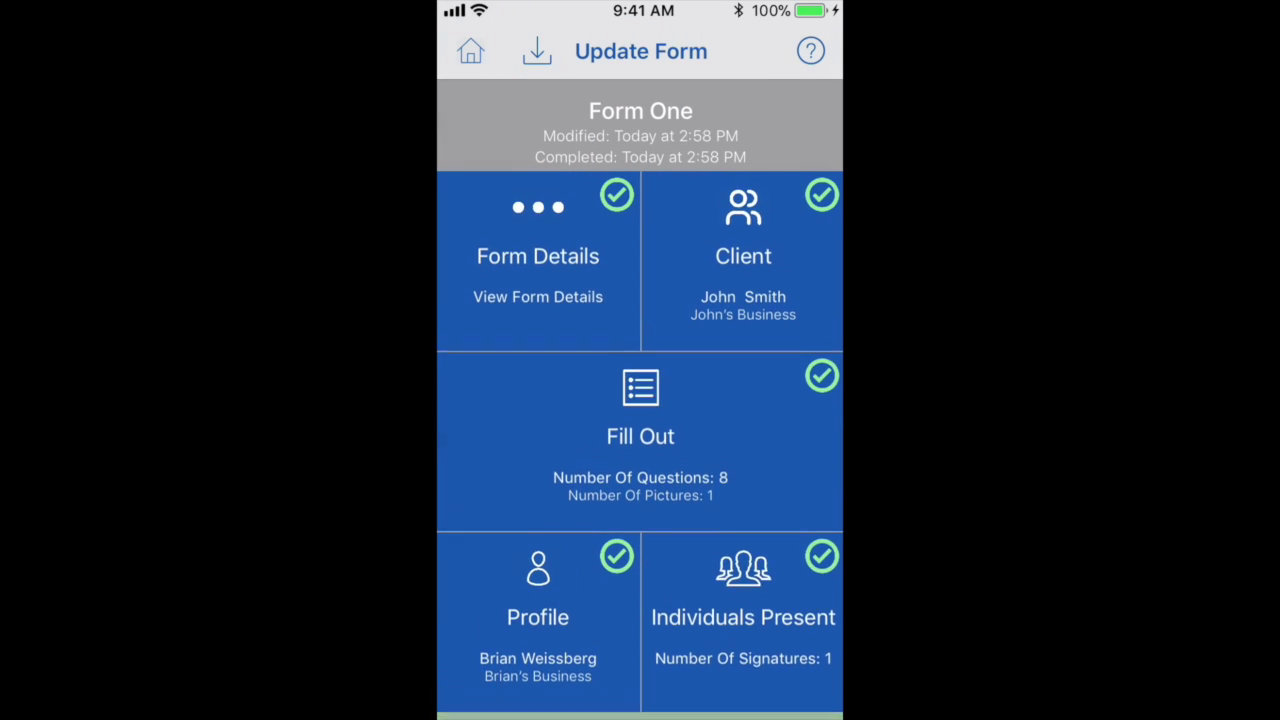